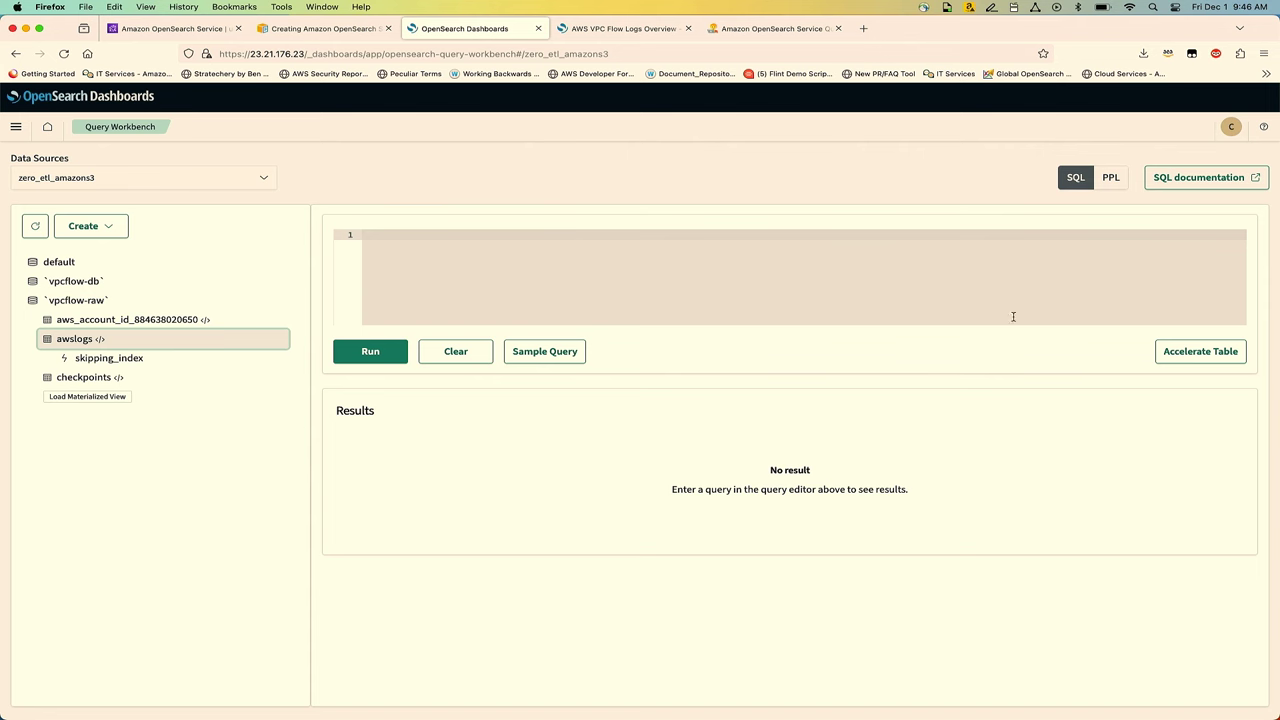
Open the table acceleration form and review its data source, index and skipping index definition settings
left_click(1200, 351)
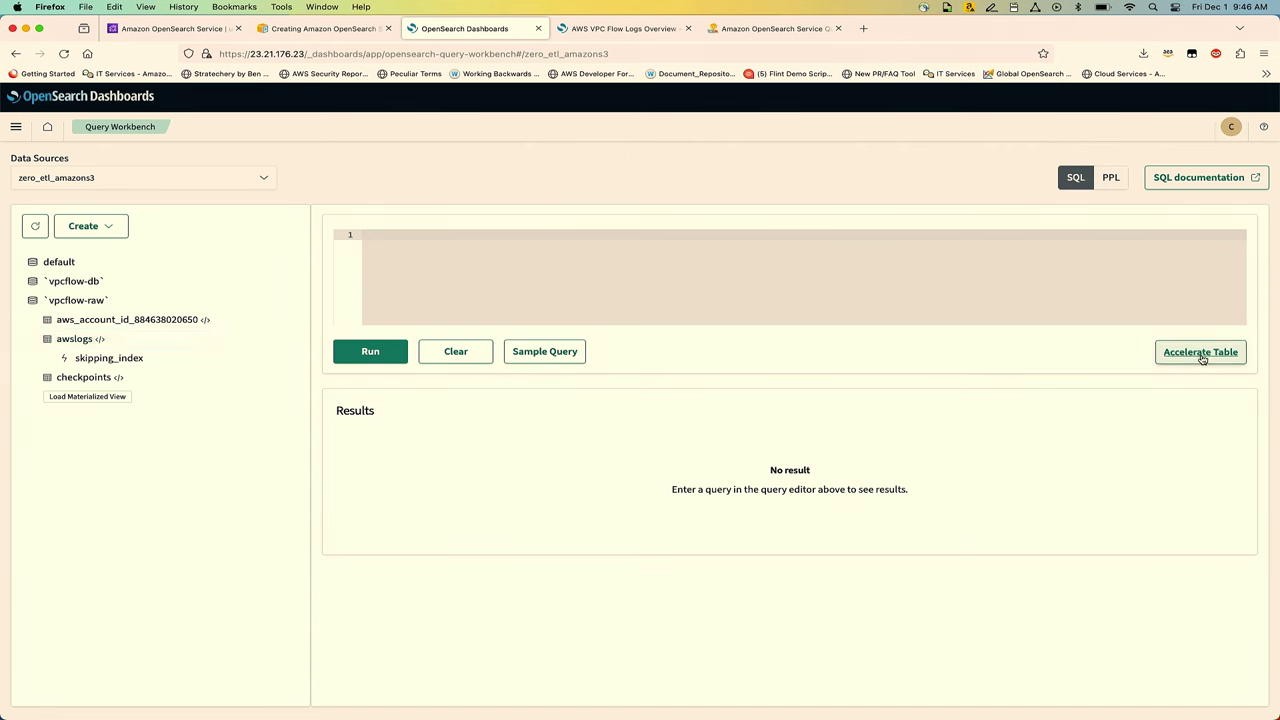
scroll(1025, 383, "down", 1)
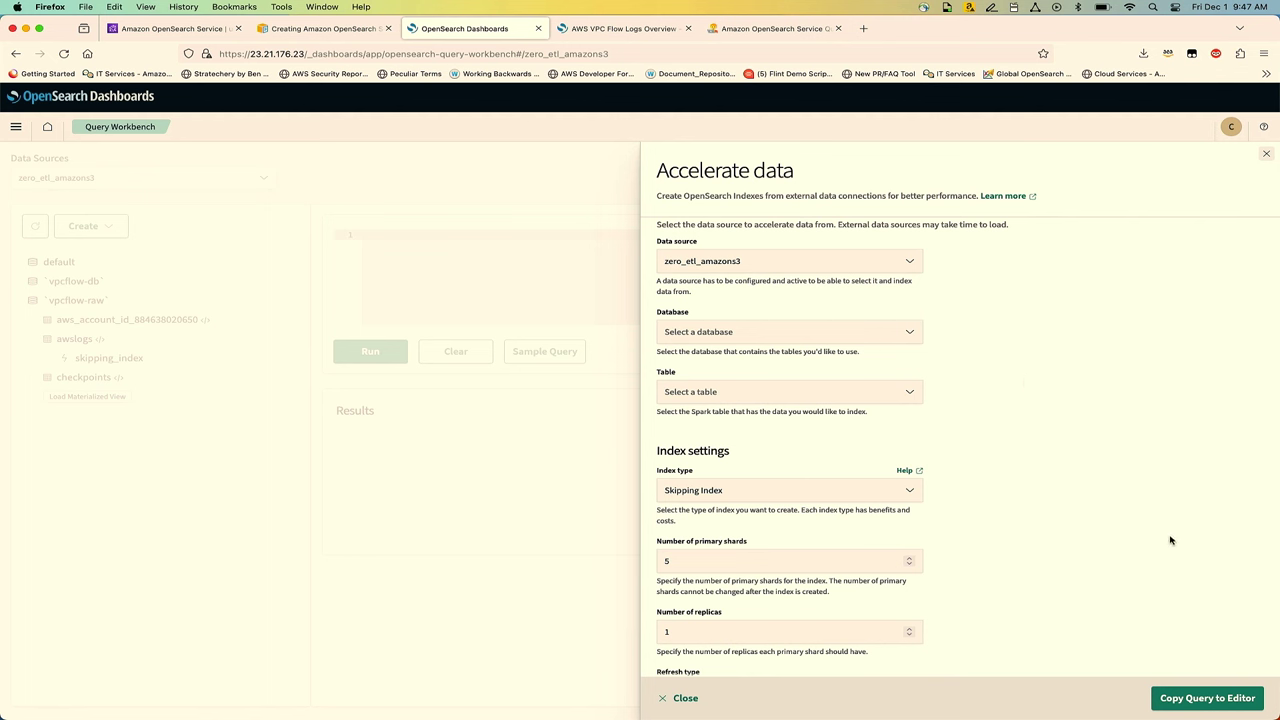
scroll(1171, 540, "down", 2)
scroll(1171, 540, "down", 5)
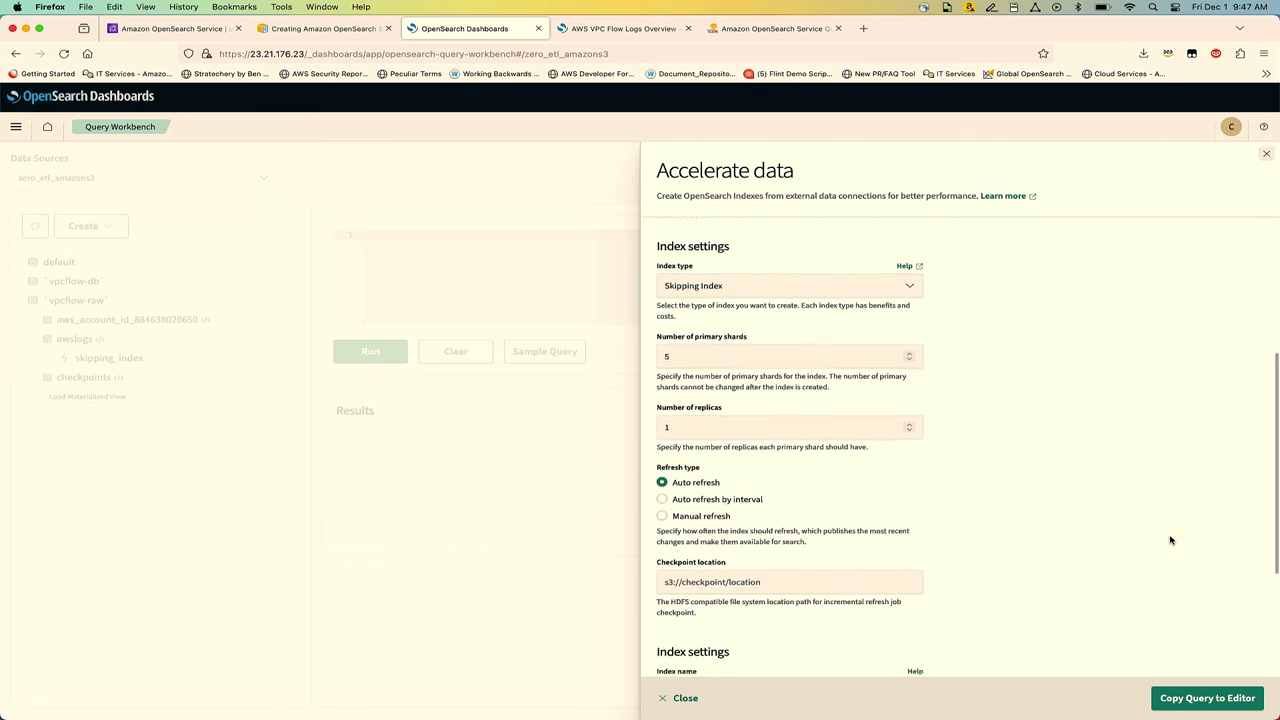
scroll(1171, 540, "down", 3)
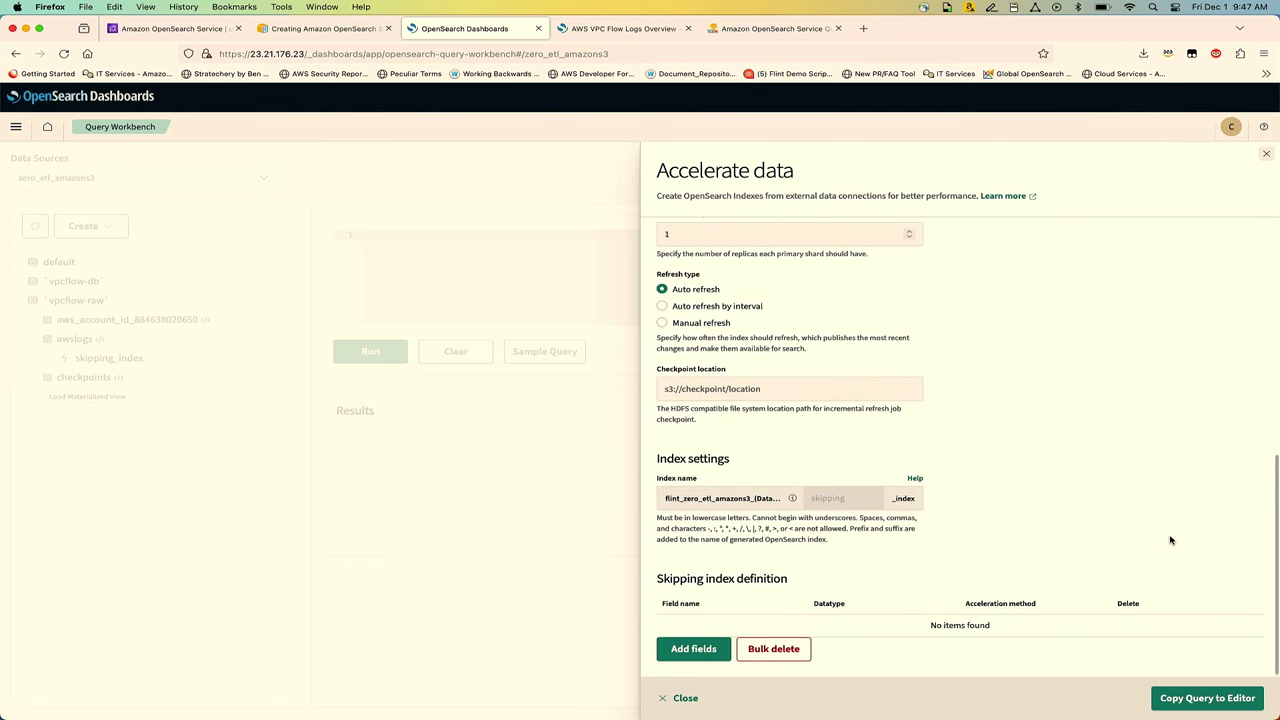
scroll(1171, 540, "up", 10)
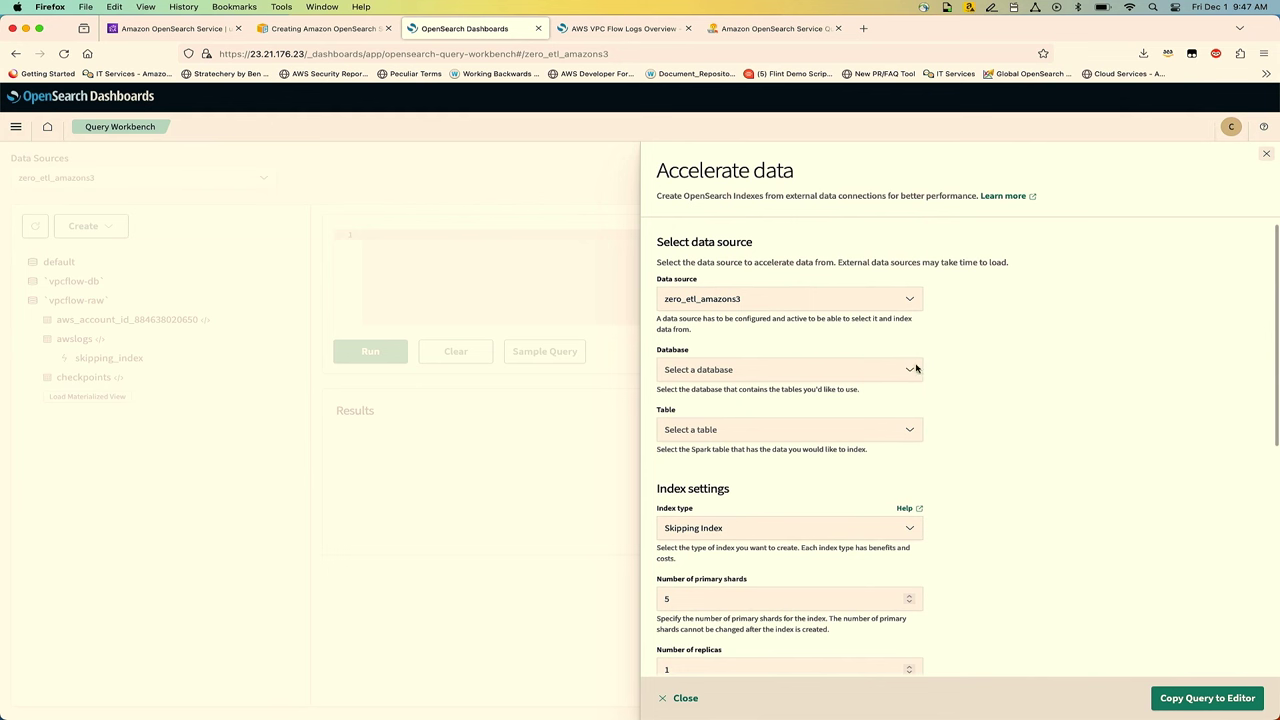
Choose the vpcflow-raw database and its awslogs table as the data to accelerate
left_click(912, 369)
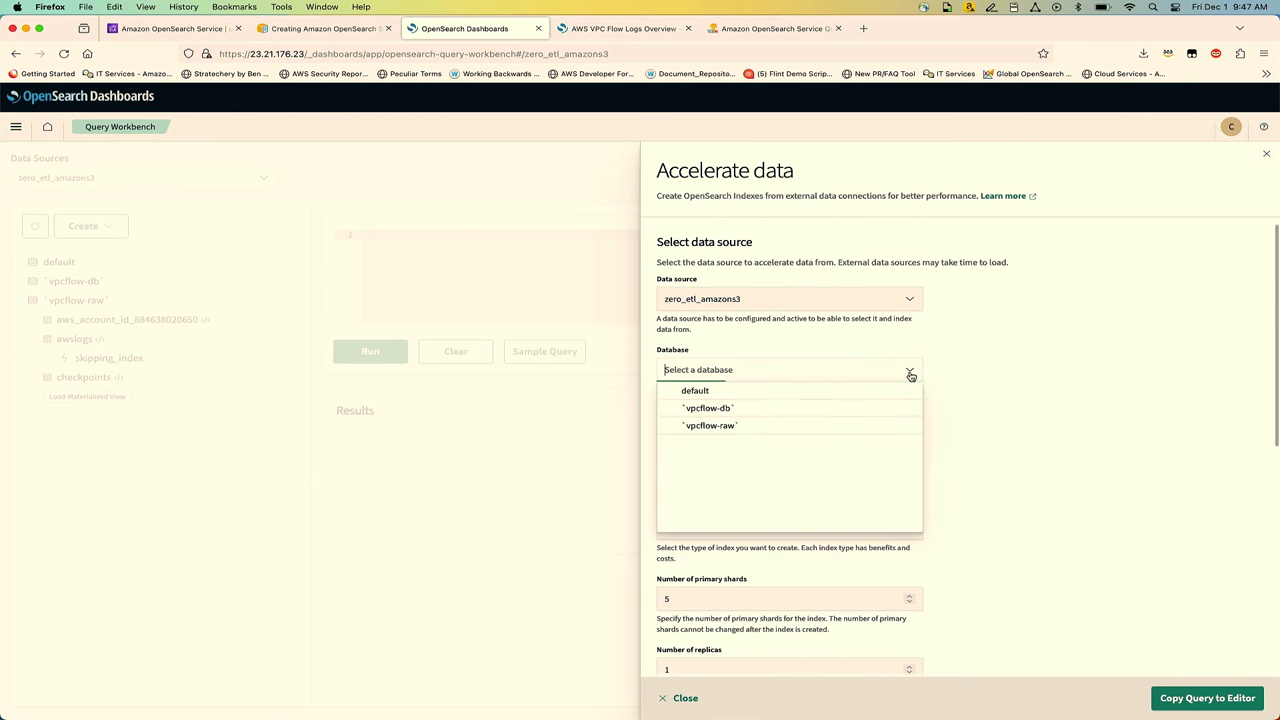
left_click(741, 428)
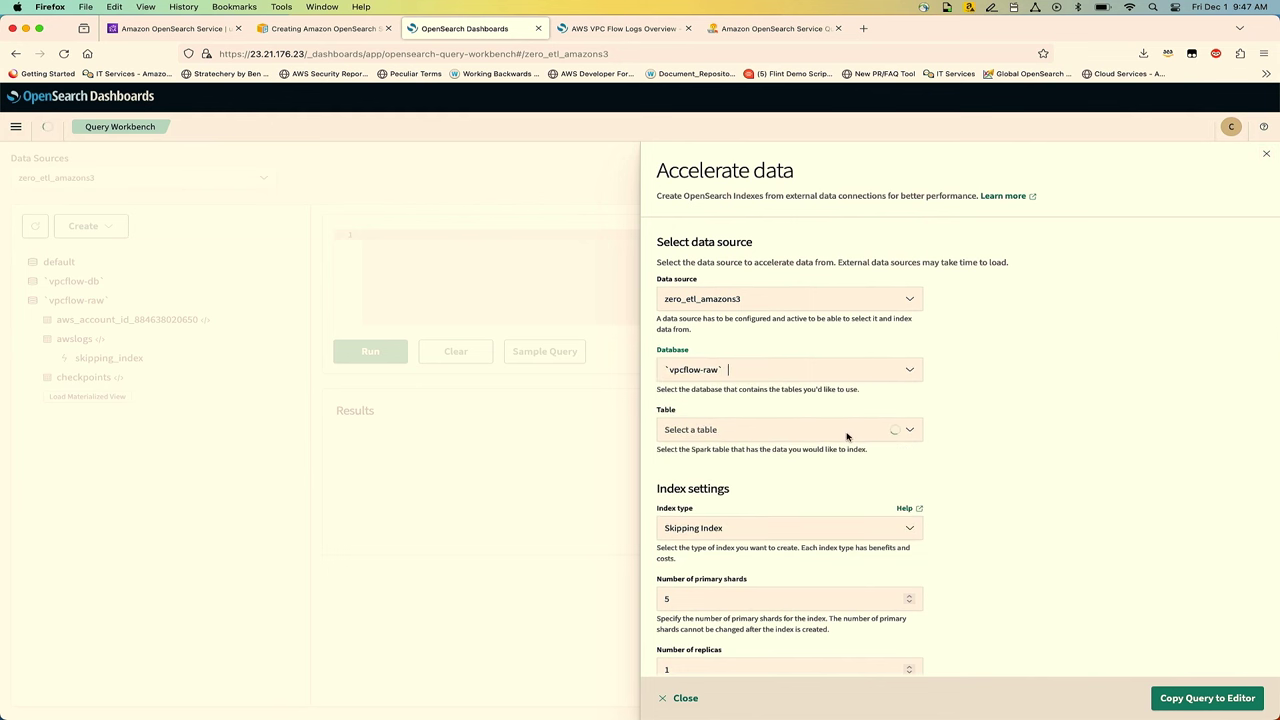
left_click(910, 433)
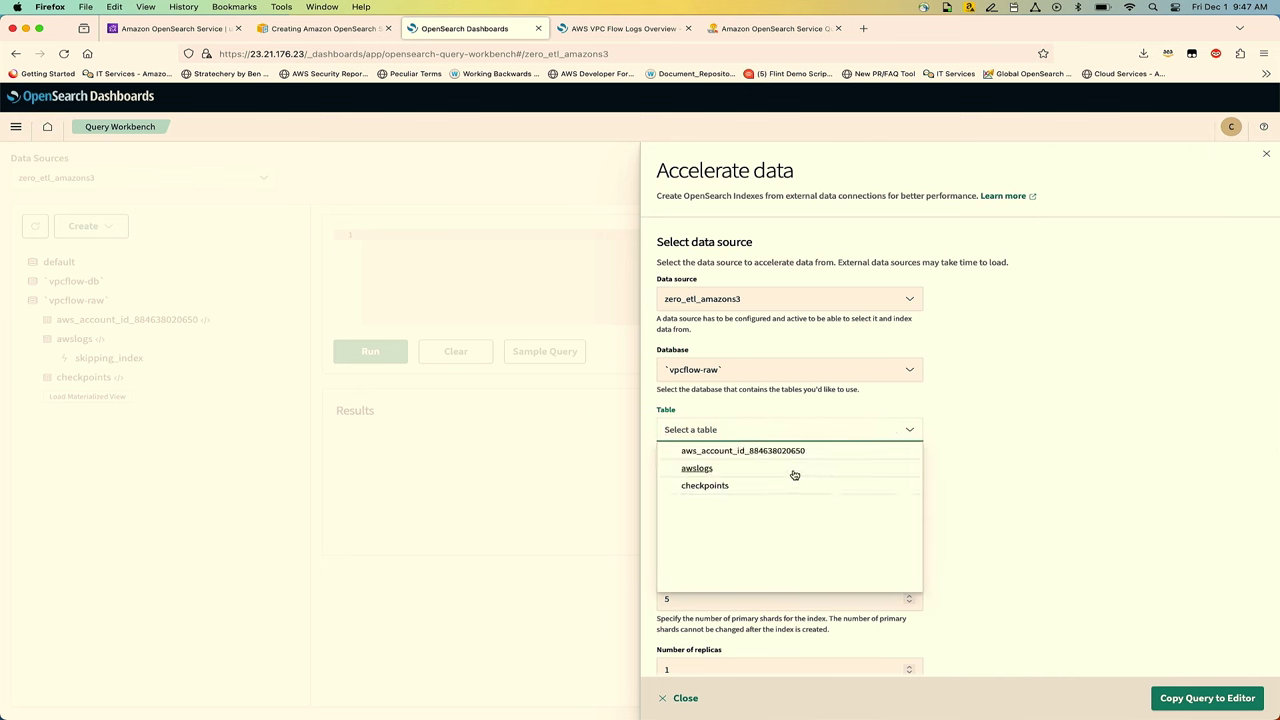
left_click(760, 470)
Set the skipping index's refresh type to manual refresh
scroll(972, 516, "down", 3)
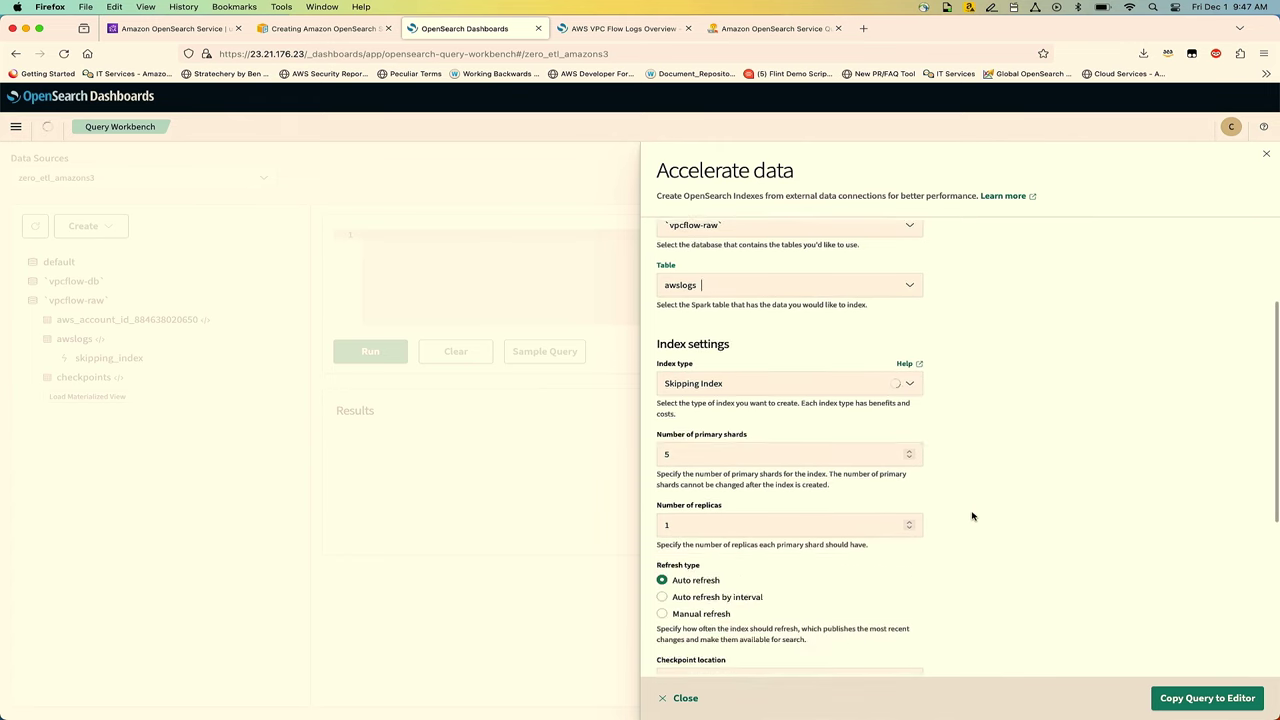
scroll(972, 516, "down", 2)
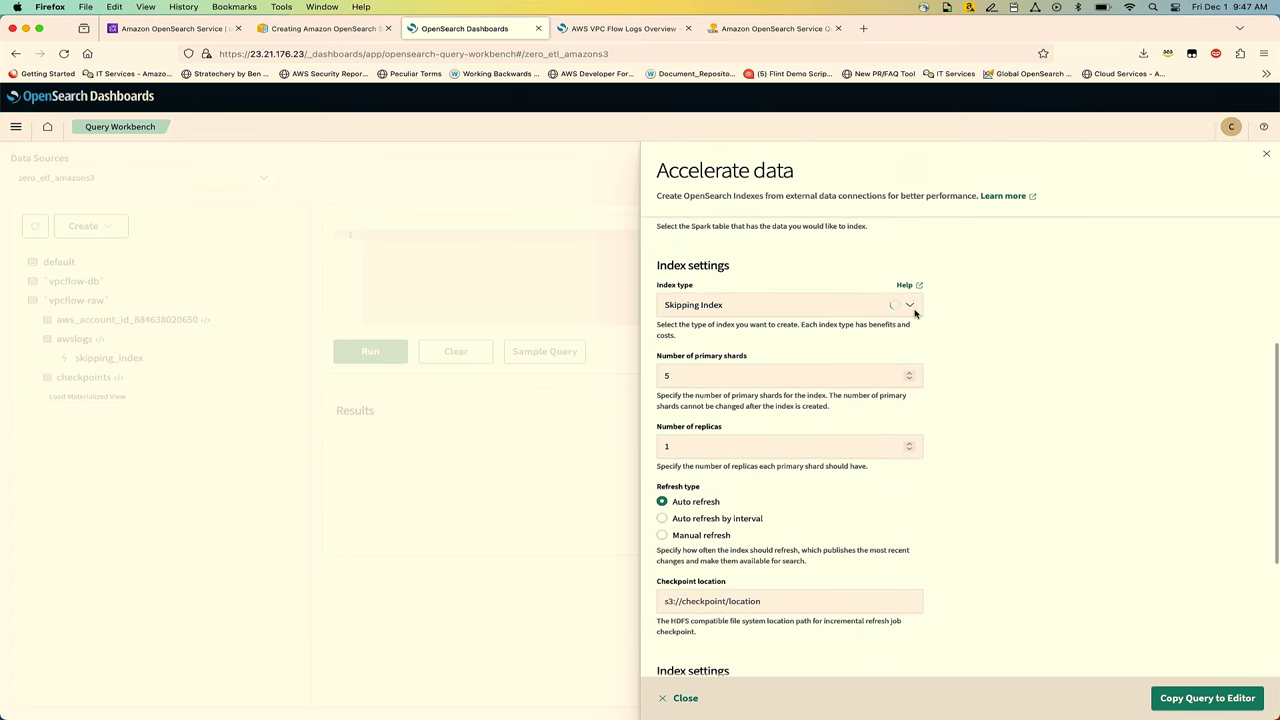
scroll(941, 480, "down", 5)
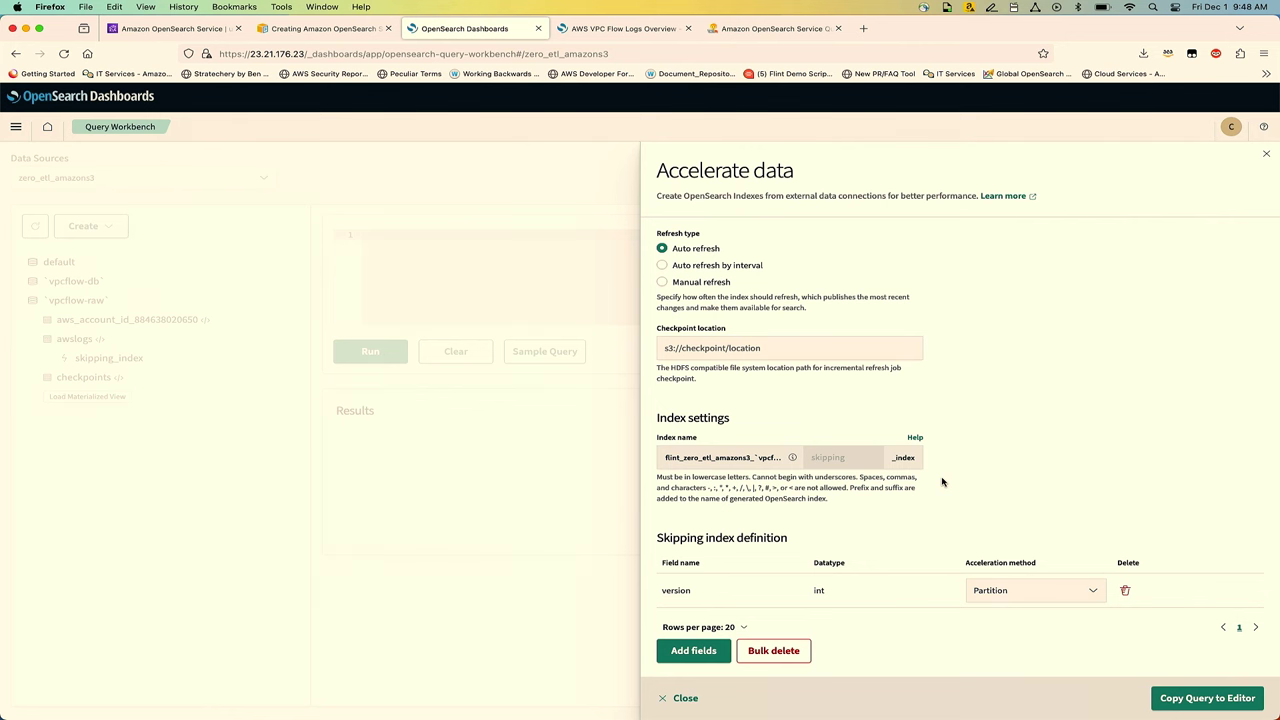
left_click(695, 283)
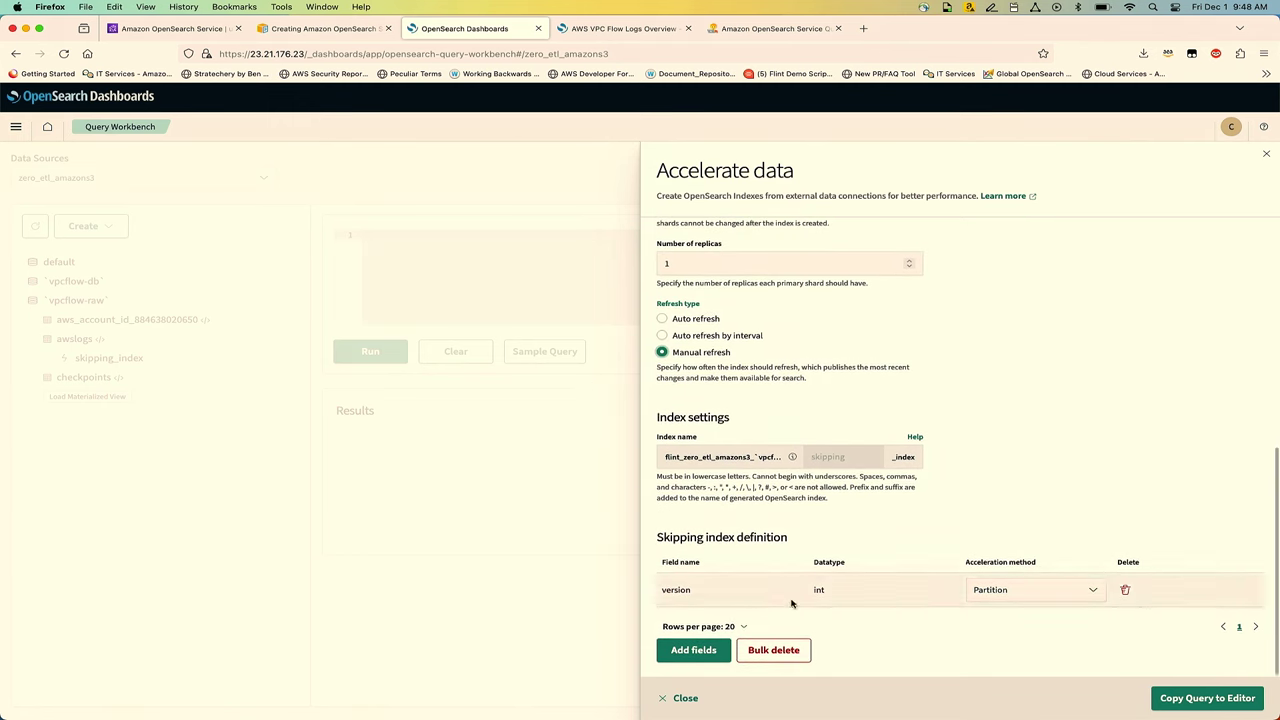
View the fields that can be added to the skipping index, cancel the selection and close the acceleration form
left_click(697, 650)
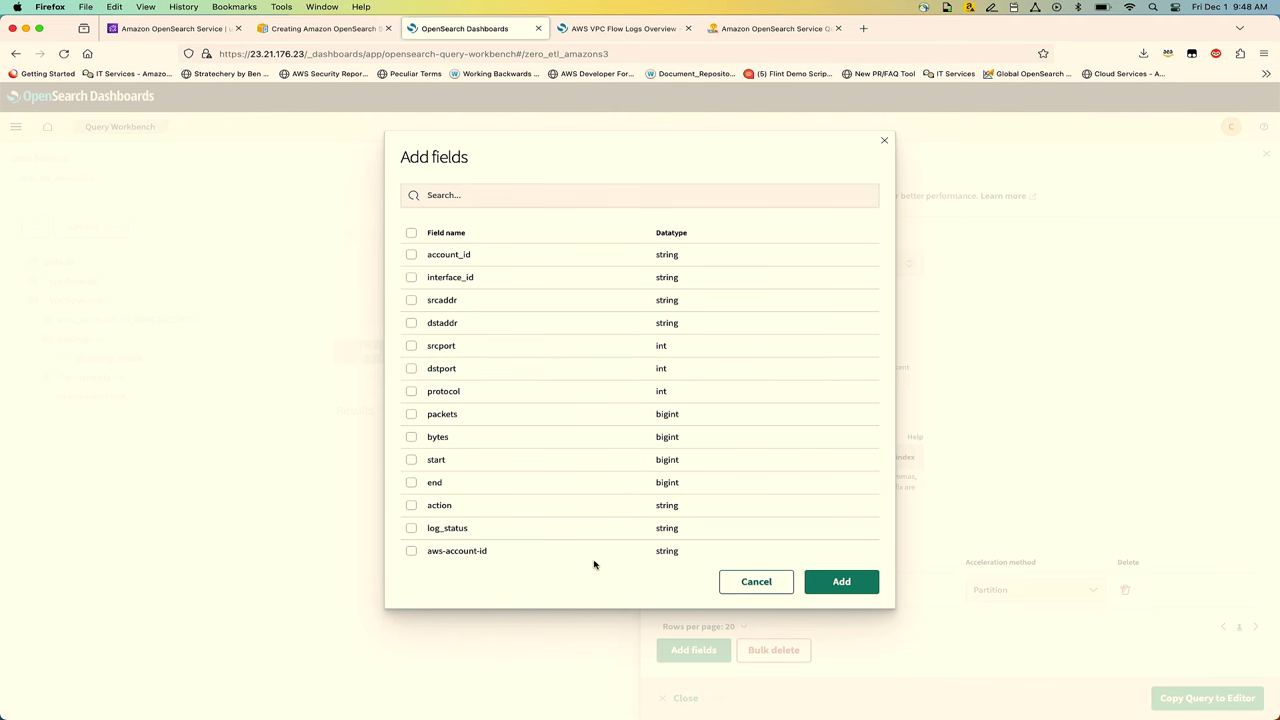
left_click(789, 581)
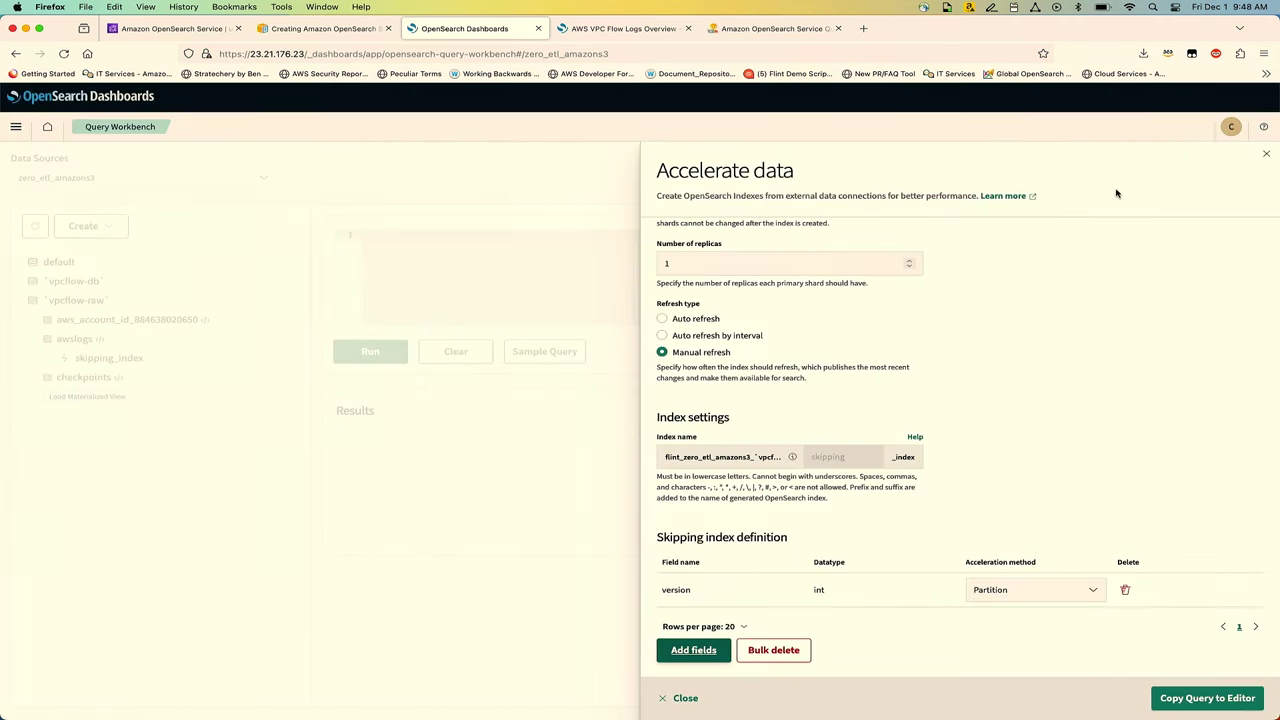
left_click(1265, 154)
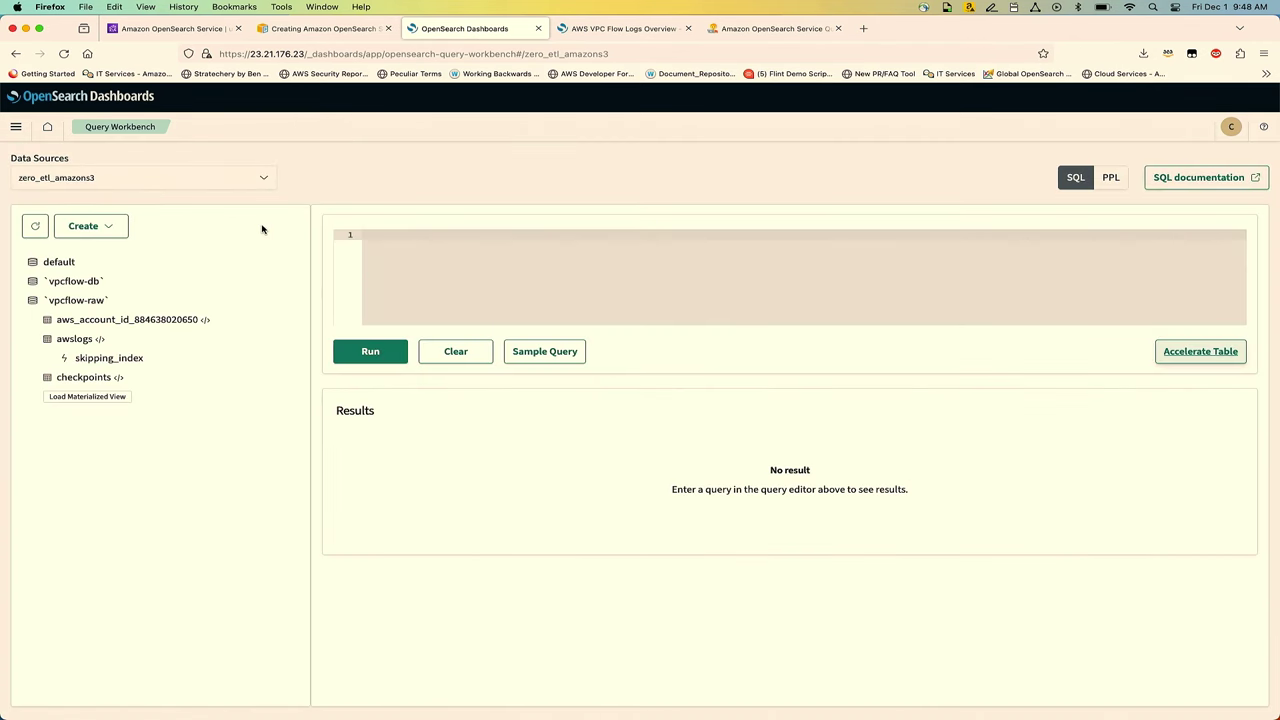
Go to Discover and switch the data source to the Amazon S3 source zero_etl_amazons3
left_click(16, 127)
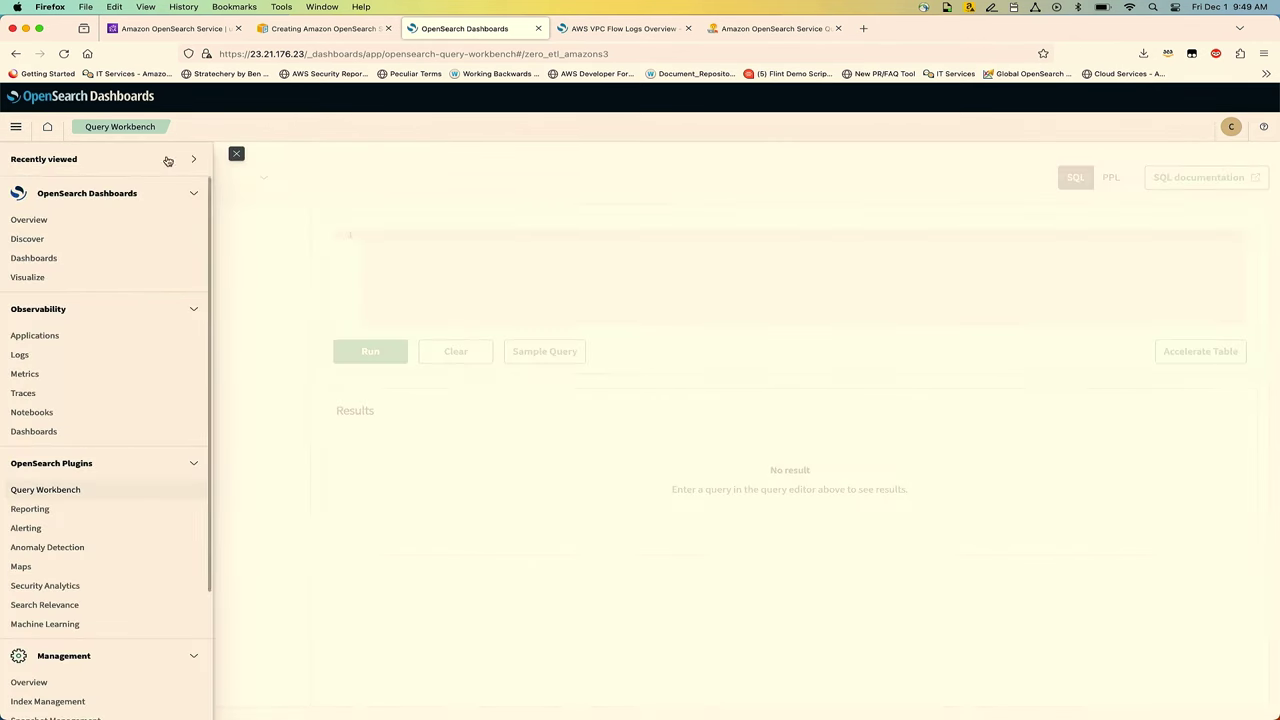
left_click(52, 246)
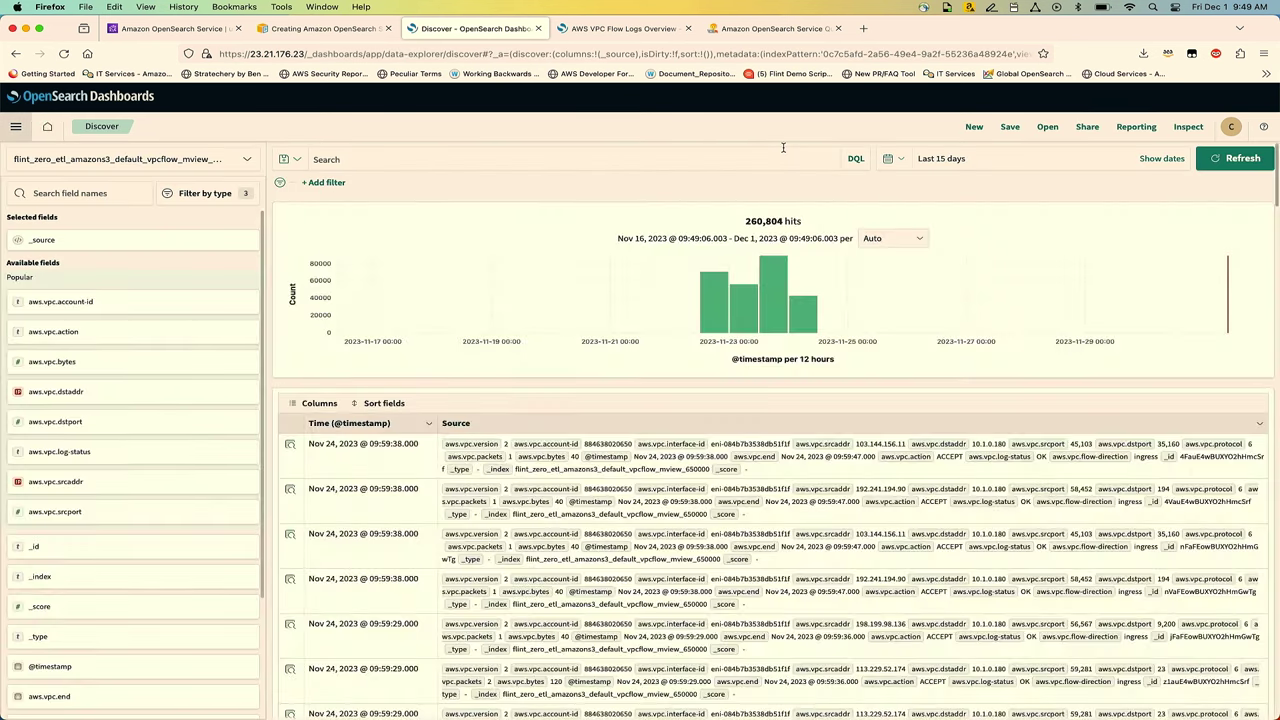
left_click(247, 161)
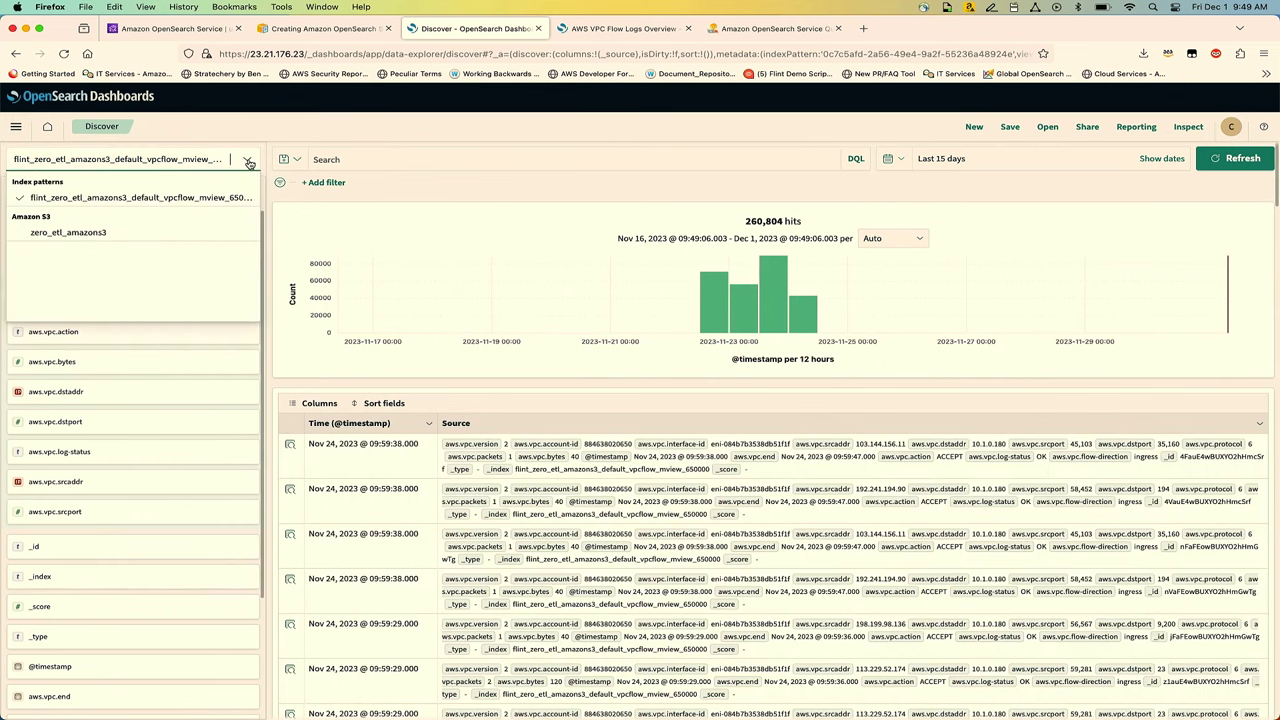
left_click(102, 233)
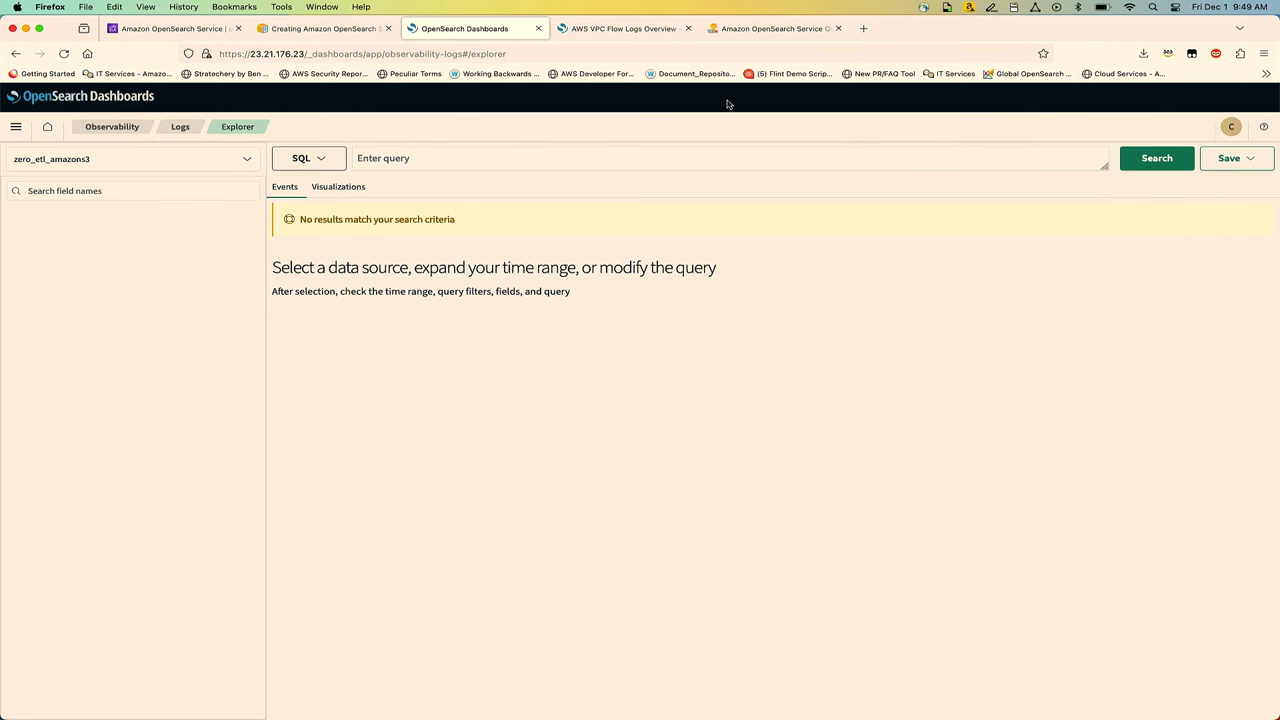
Copy the Top Traffic Sources SQL query from the Flint Demo Script PM document and return to OpenSearch Dashboards
key("super+grave")
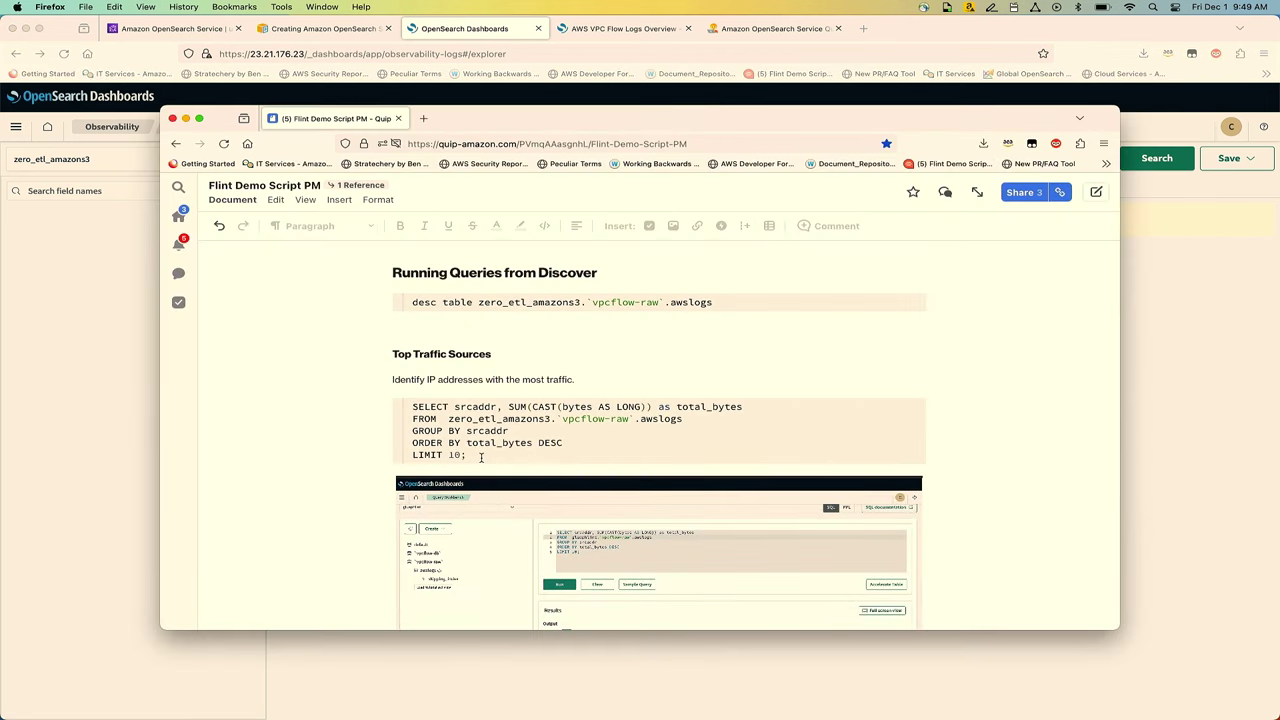
left_click_drag(481, 457, 412, 406)
key("super+c")
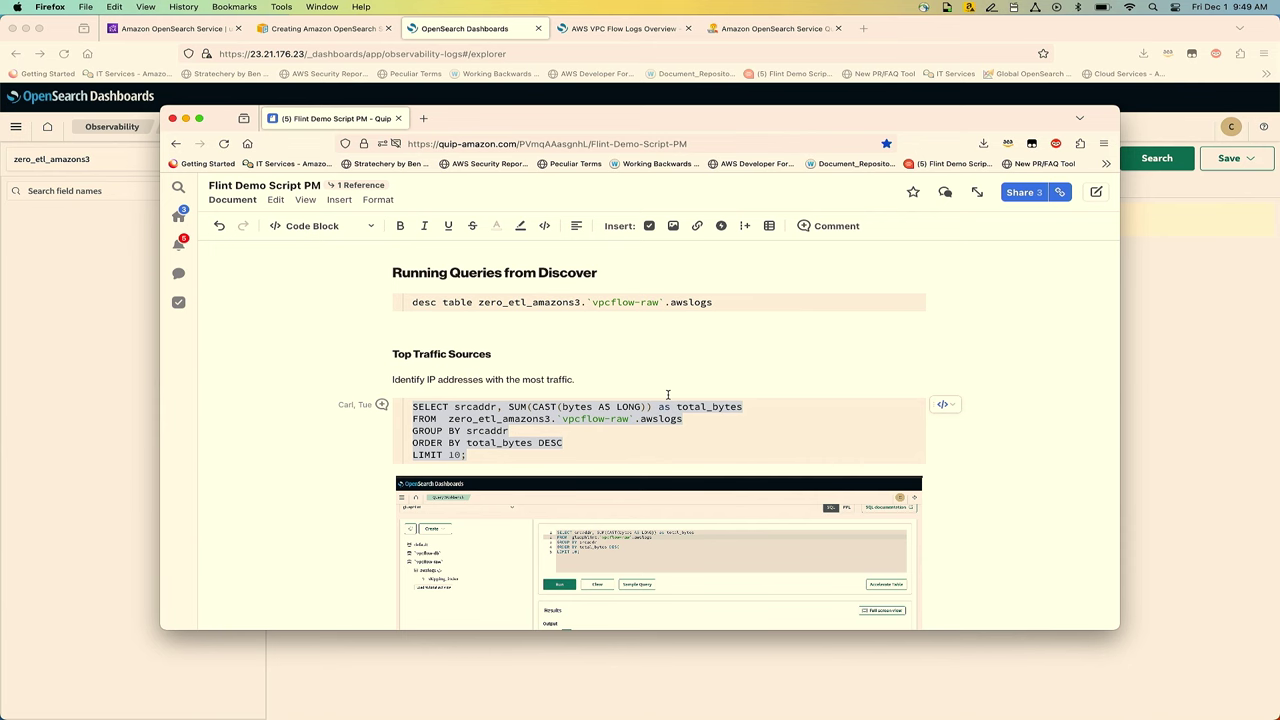
key("super+Tab")
key("super+Tab")
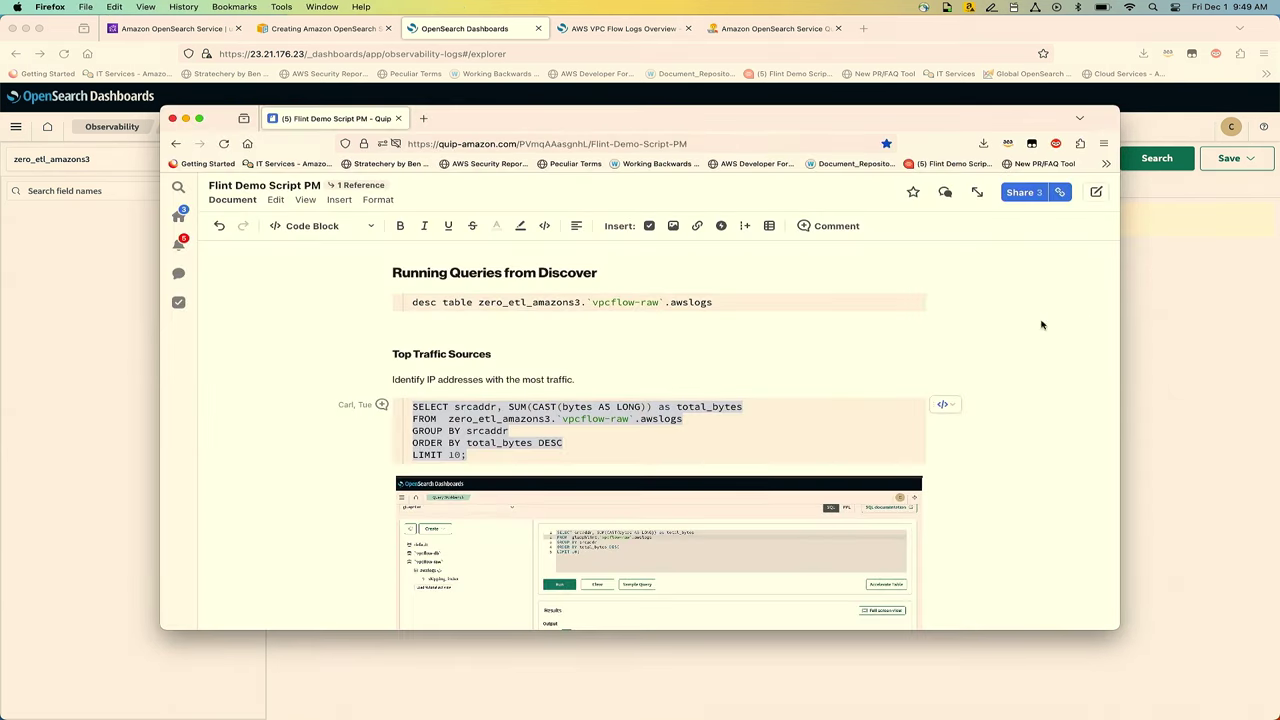
left_click(1177, 306)
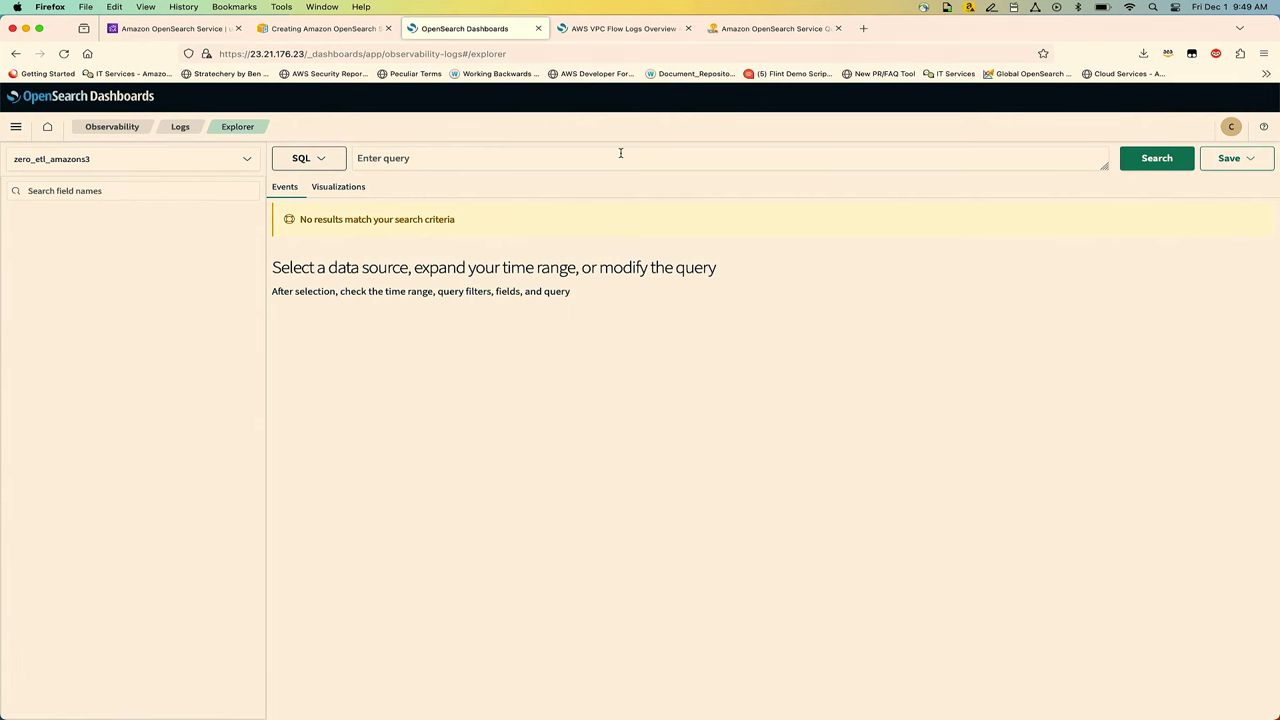
Paste the top-sources query into the query field, enlarge the field, run the search and review the total bytes per source address
left_click(543, 159)
key("super+v")
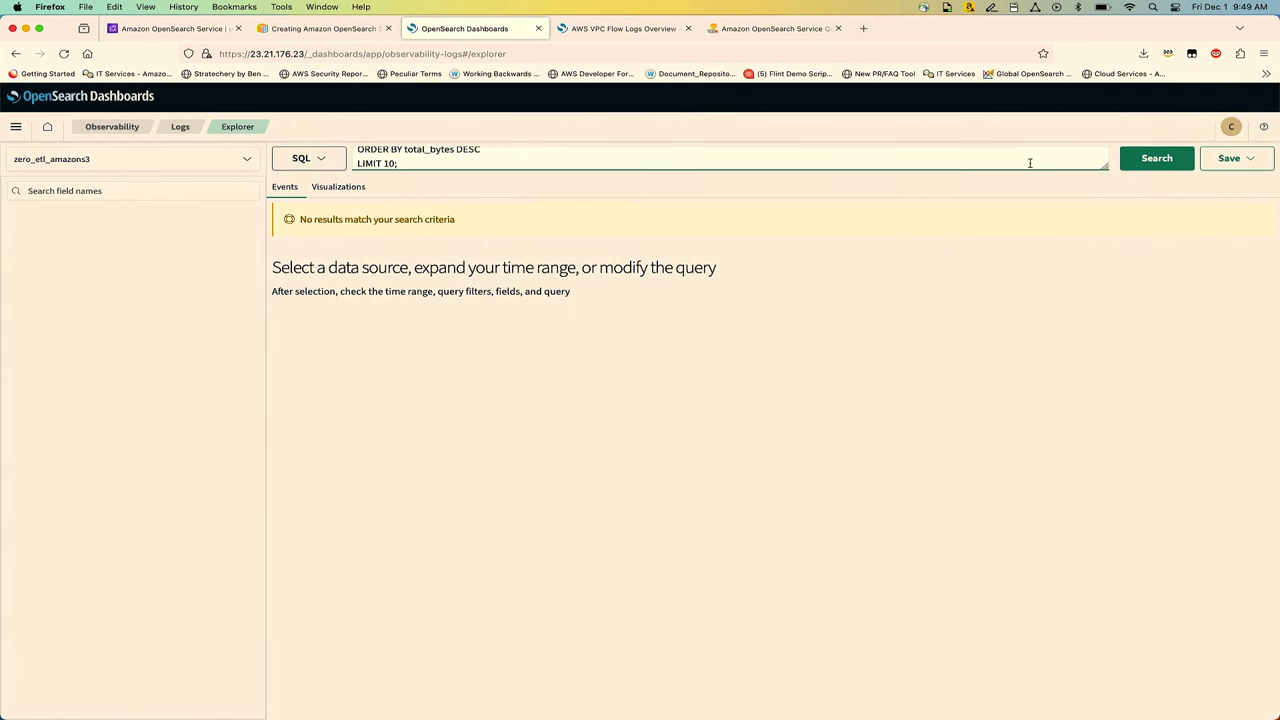
left_click_drag(1100, 164, 1118, 236)
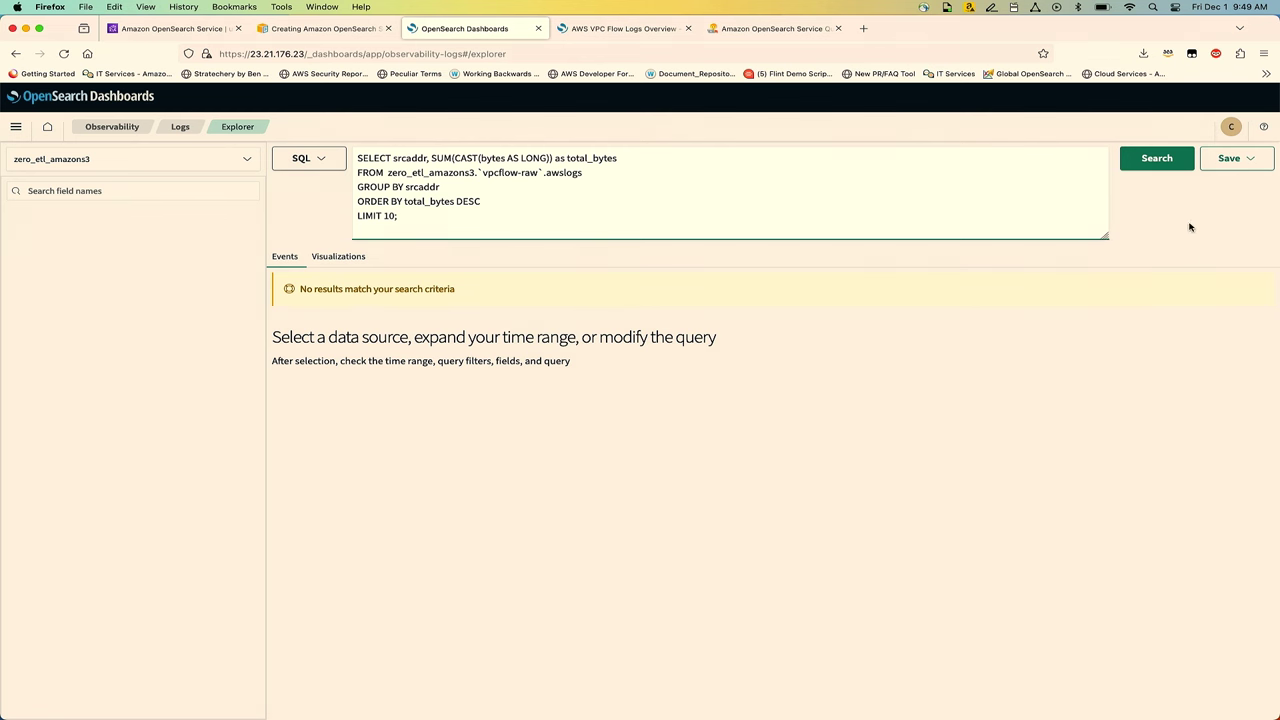
left_click(1156, 160)
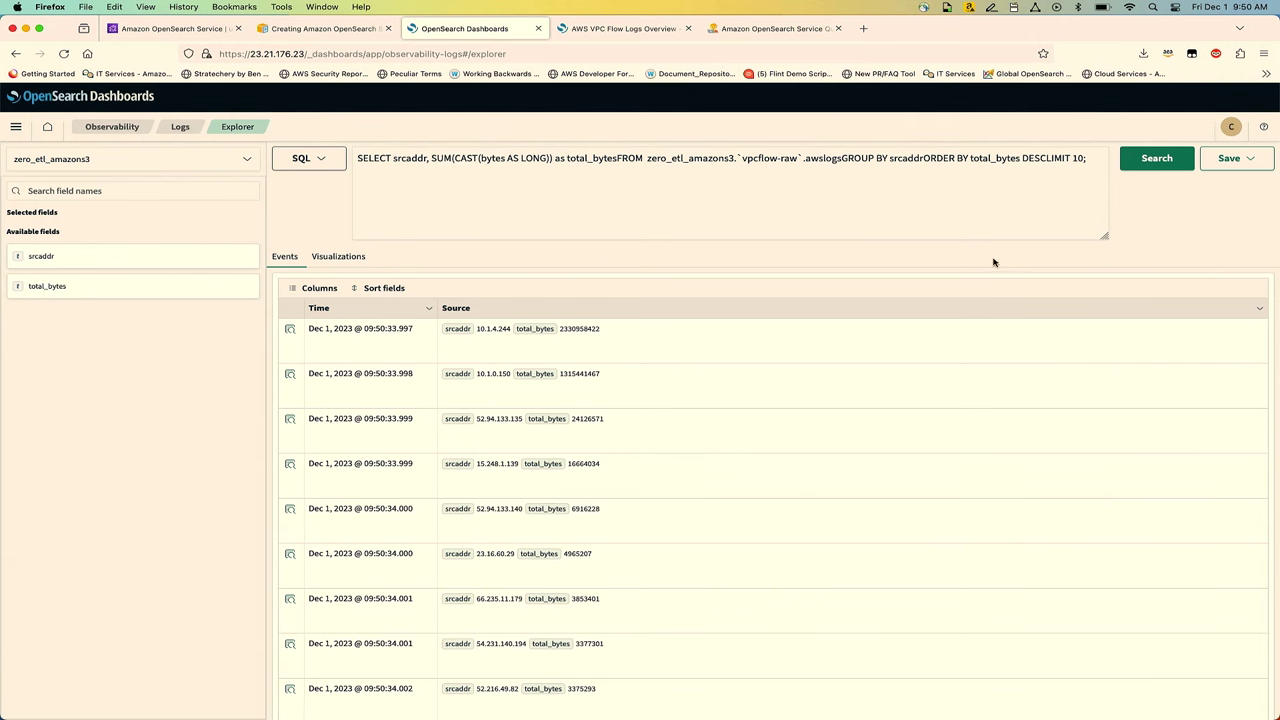
scroll(790, 486, "down", 1)
scroll(790, 486, "down", 3)
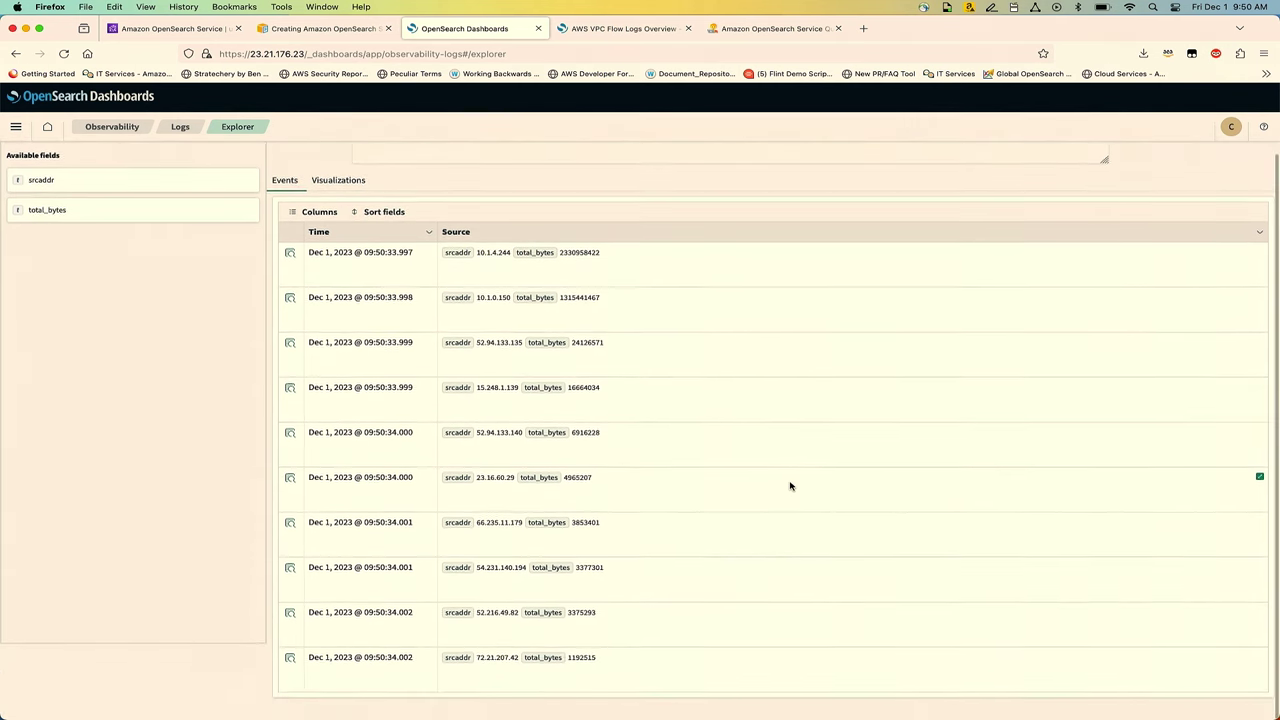
scroll(790, 486, "up", 4)
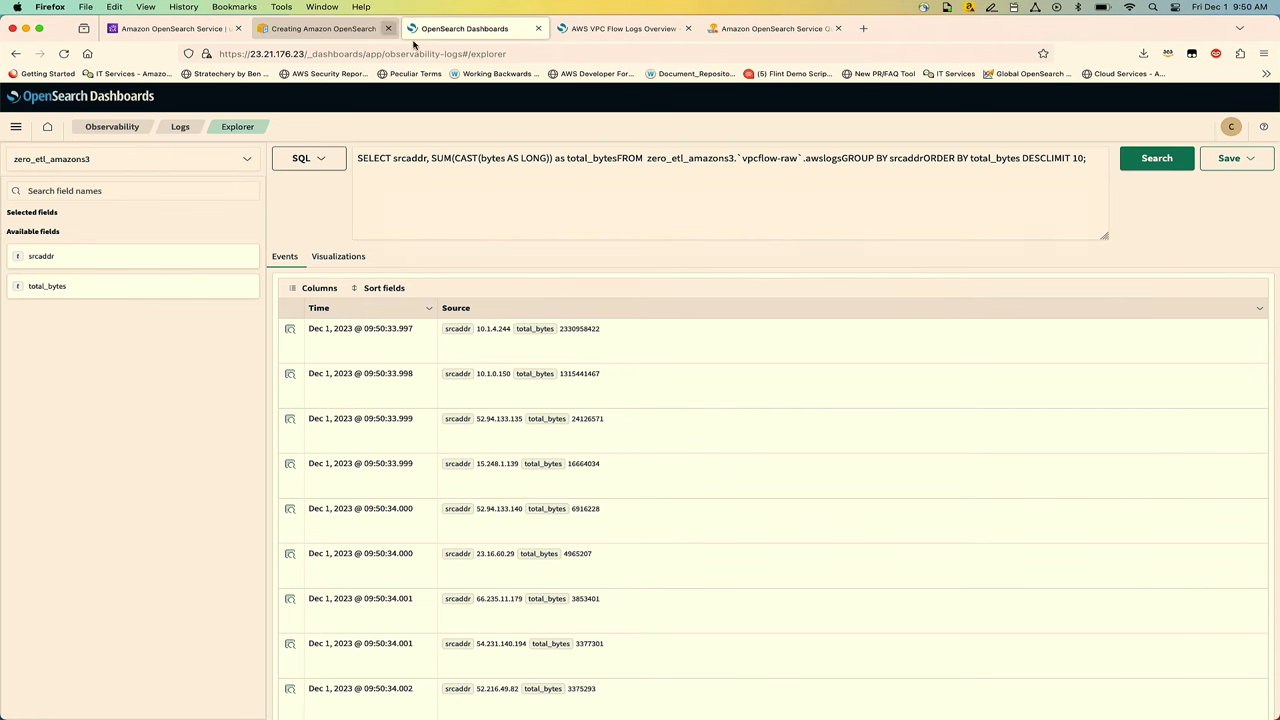
Copy the Traffic Patterns Over Time SQL query from the Flint Demo Script PM document and return to OpenSearch Dashboards
key("super+grave")
scroll(525, 424, "down", 10)
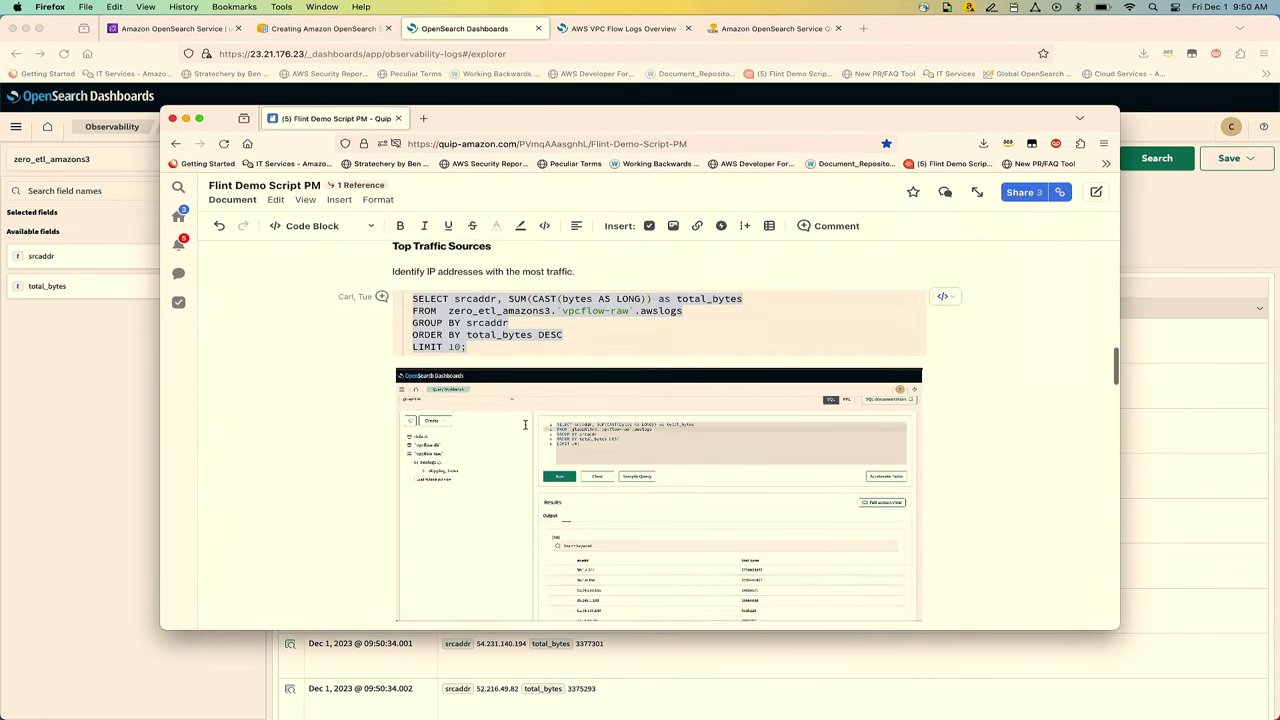
left_click_drag(606, 423, 410, 384)
key("super+c")
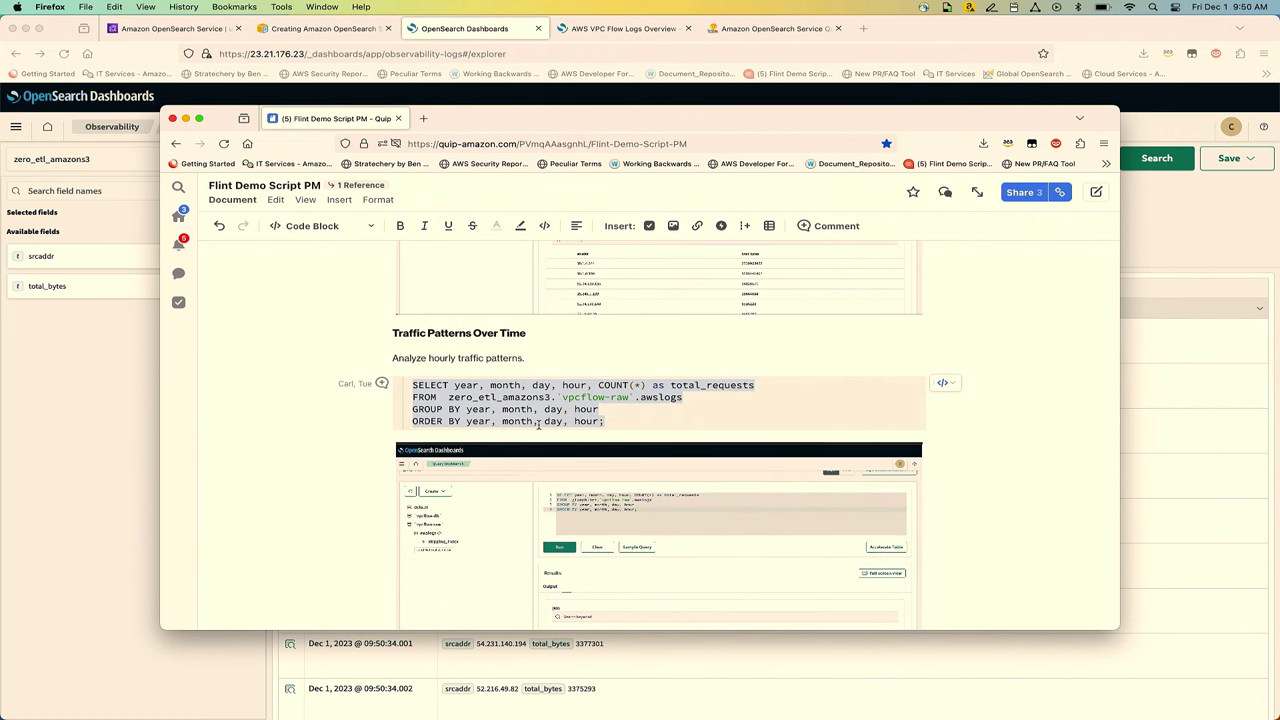
key("super+grave")
Replace the existing query with the copied hourly traffic query, run it and review the total requests per hour
left_click(562, 166)
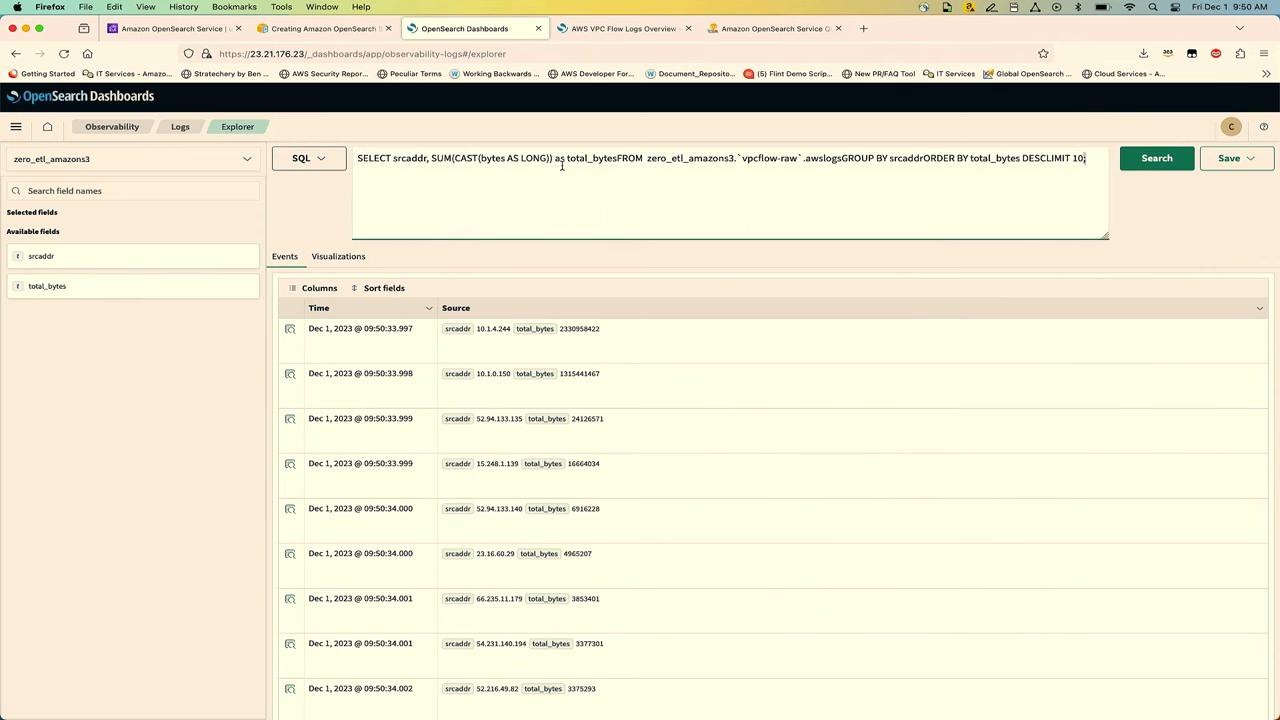
key("super+a")
key("super+v")
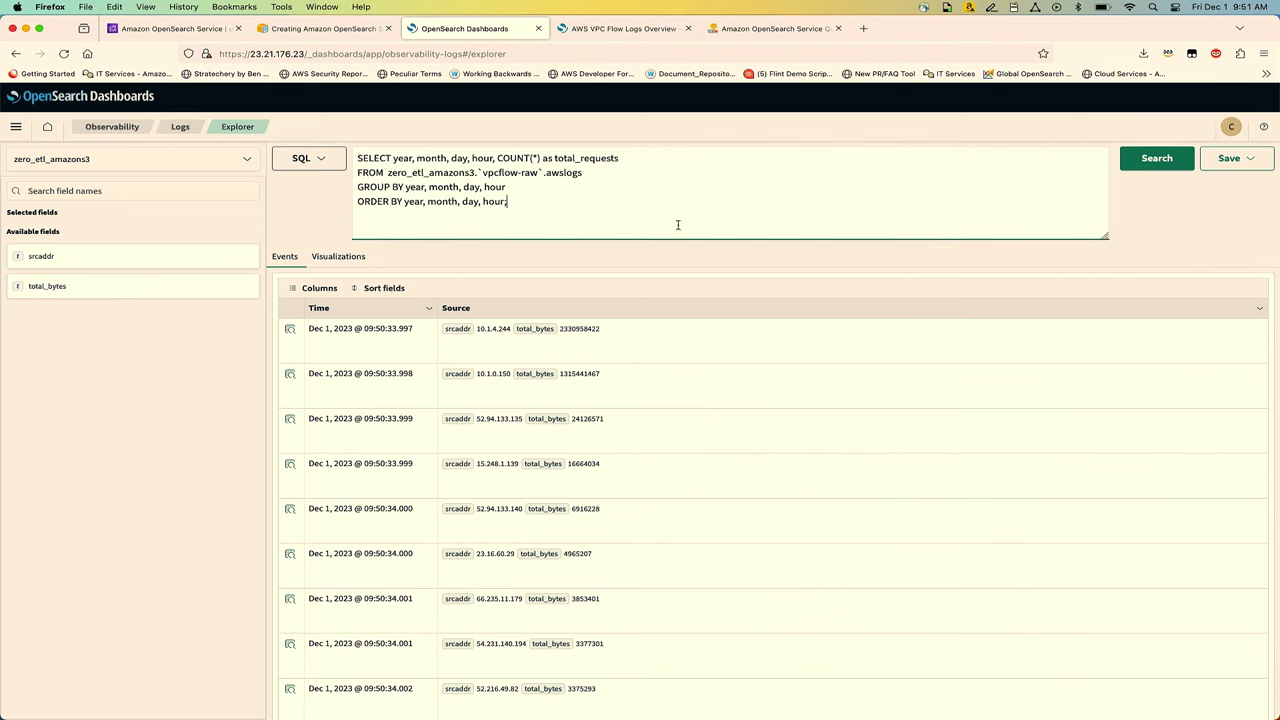
left_click(1155, 159)
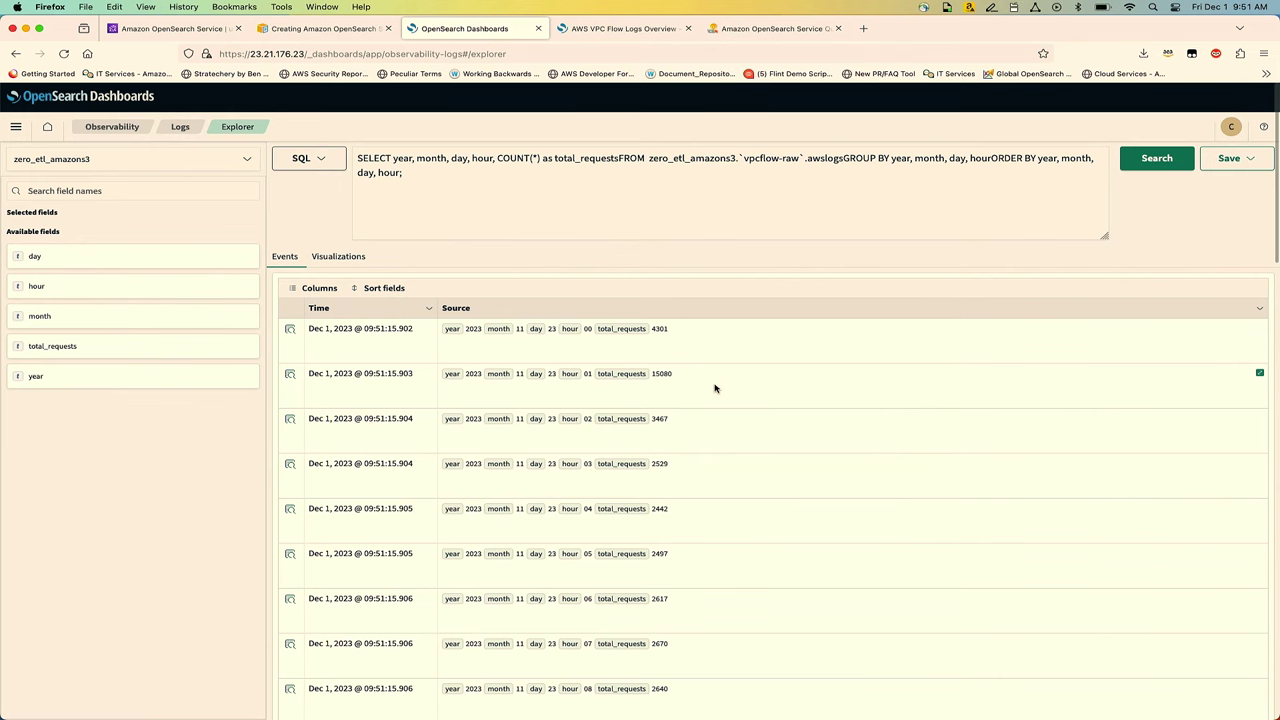
scroll(715, 388, "down", 3)
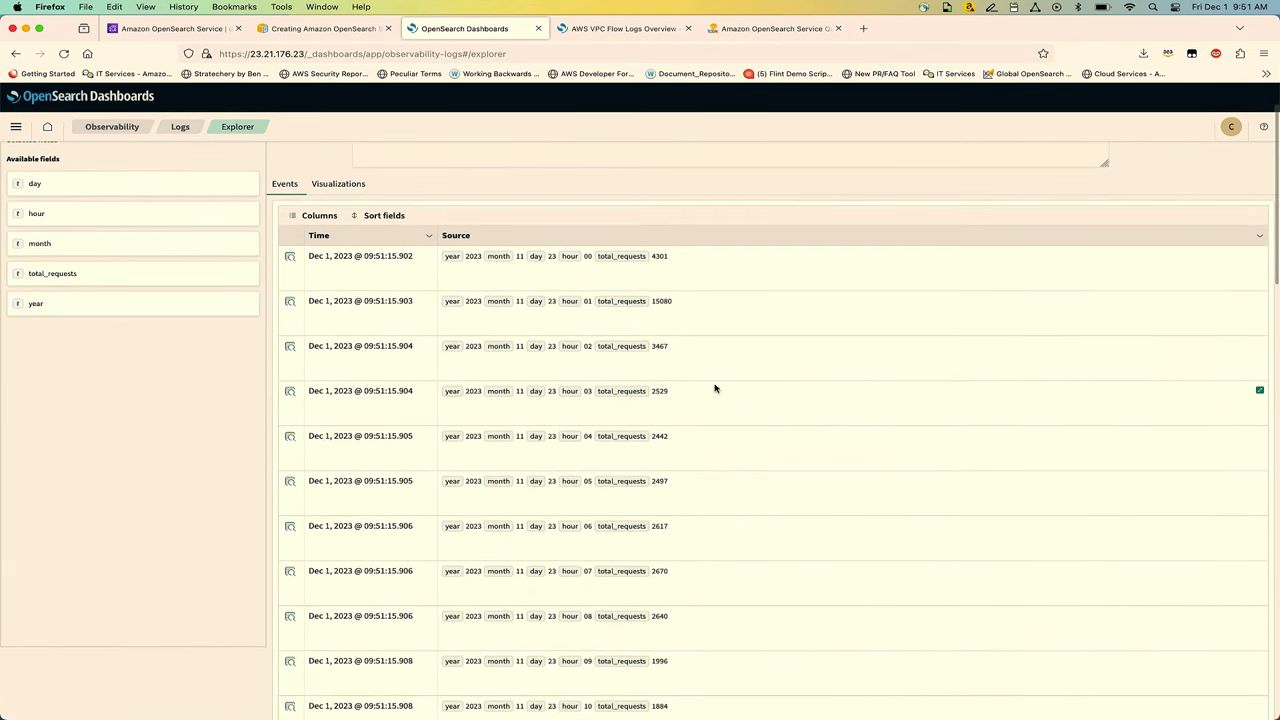
scroll(715, 388, "down", 1)
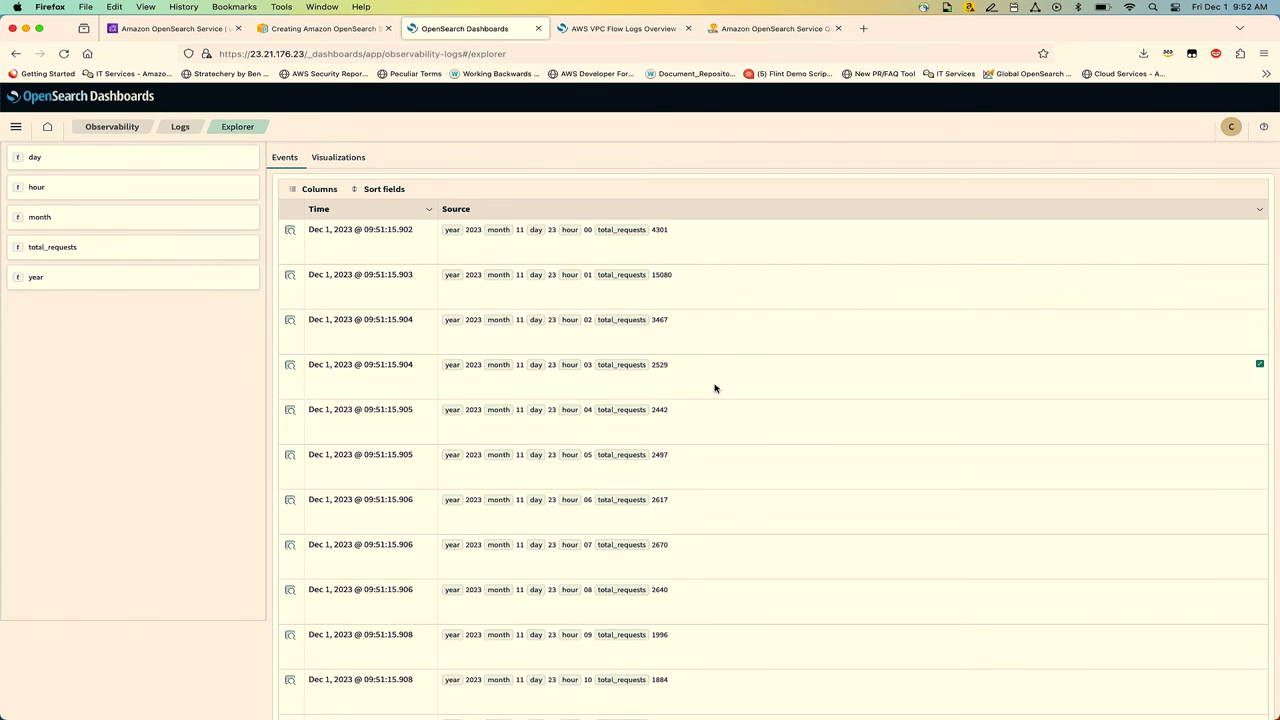
Switch to the AWS VPC Flow Logs Overview dashboard and go back to its Filters and Total Requests panels
left_click(628, 30)
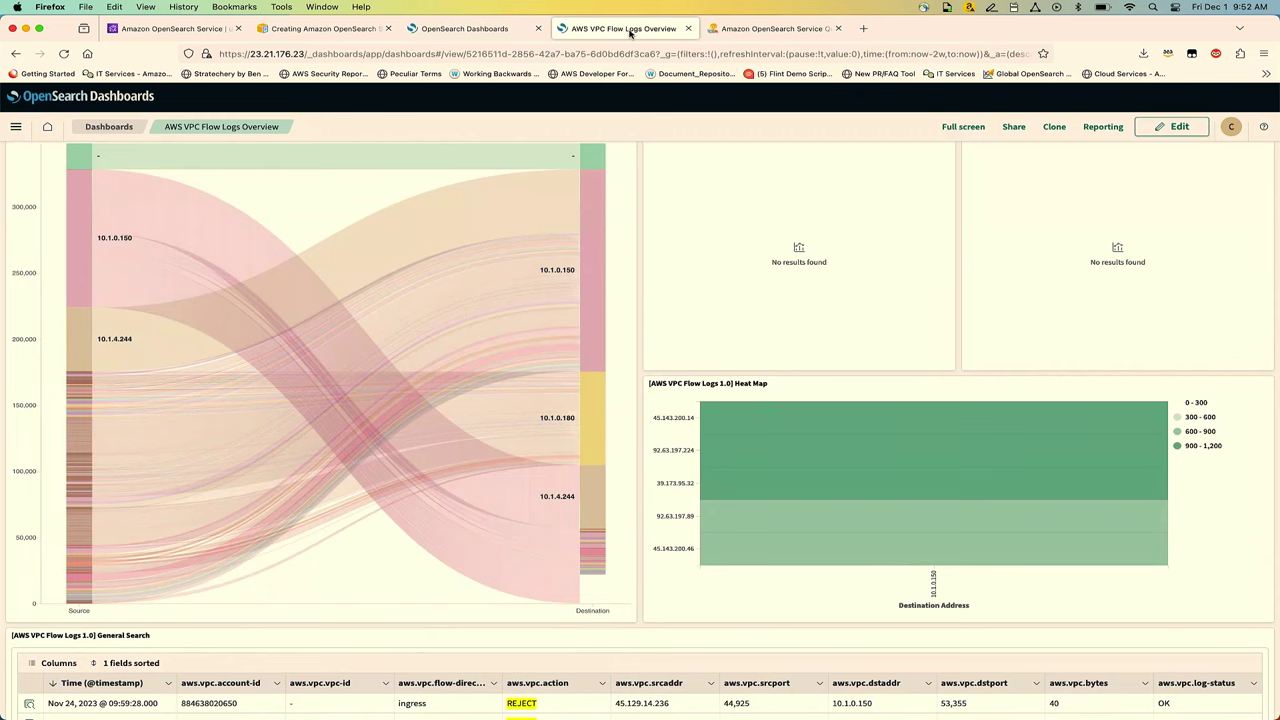
scroll(662, 270, "up", 5)
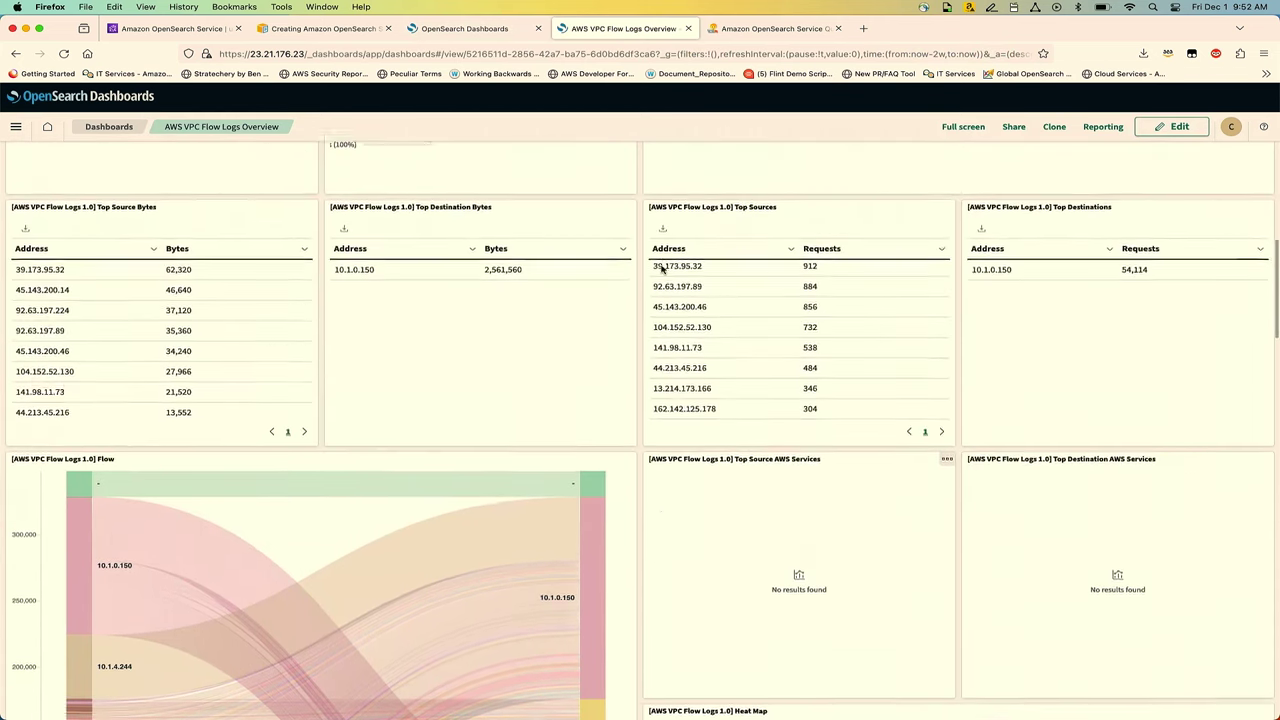
scroll(655, 262, "up", 10)
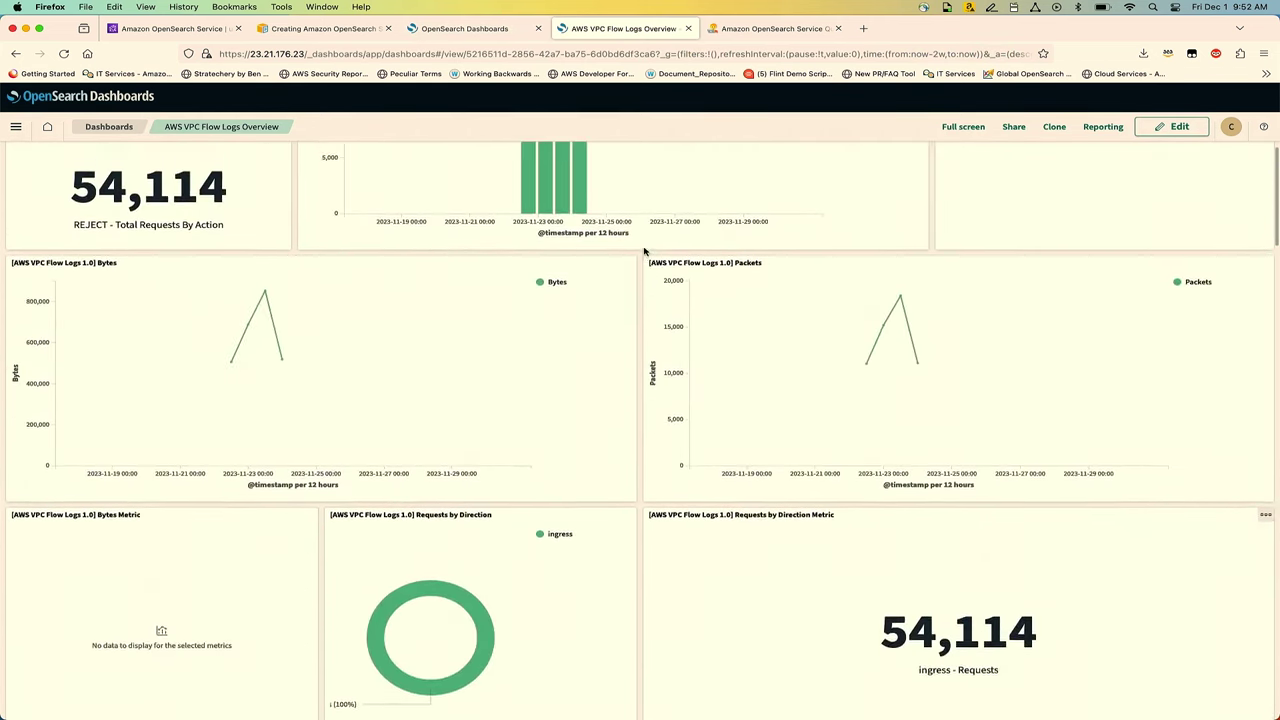
scroll(644, 251, "up", 8)
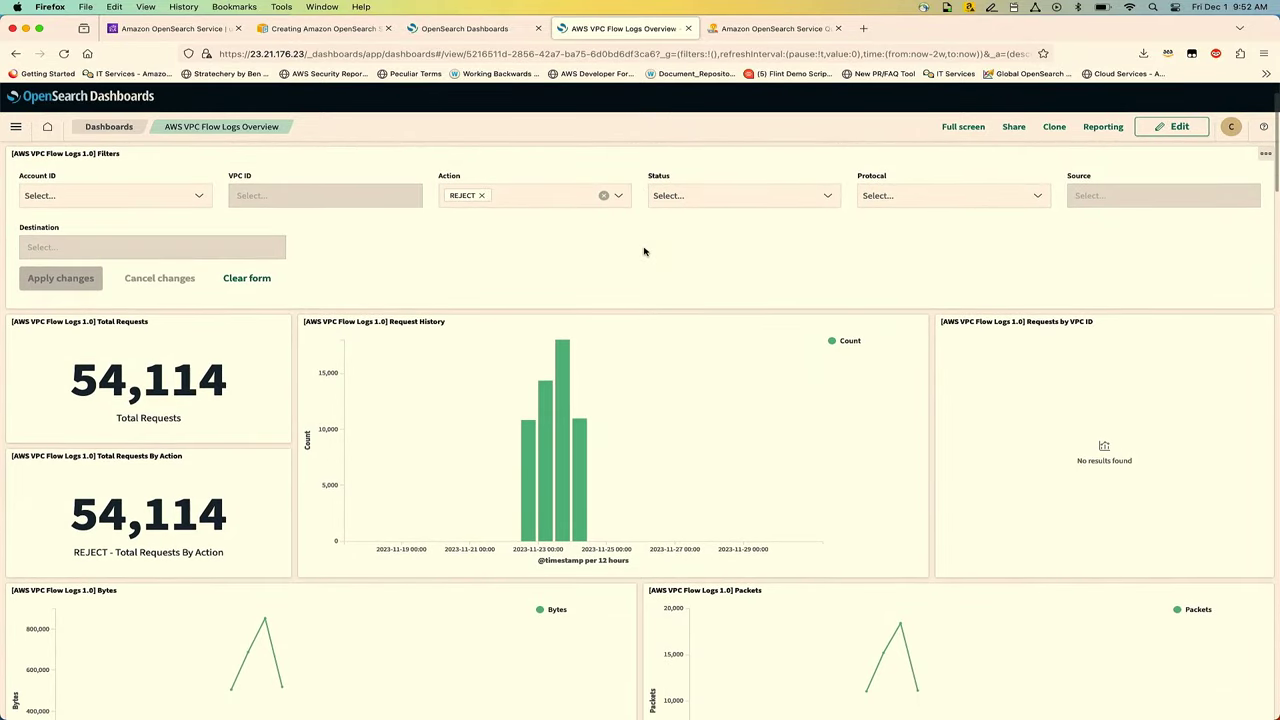
scroll(644, 251, "down", 1)
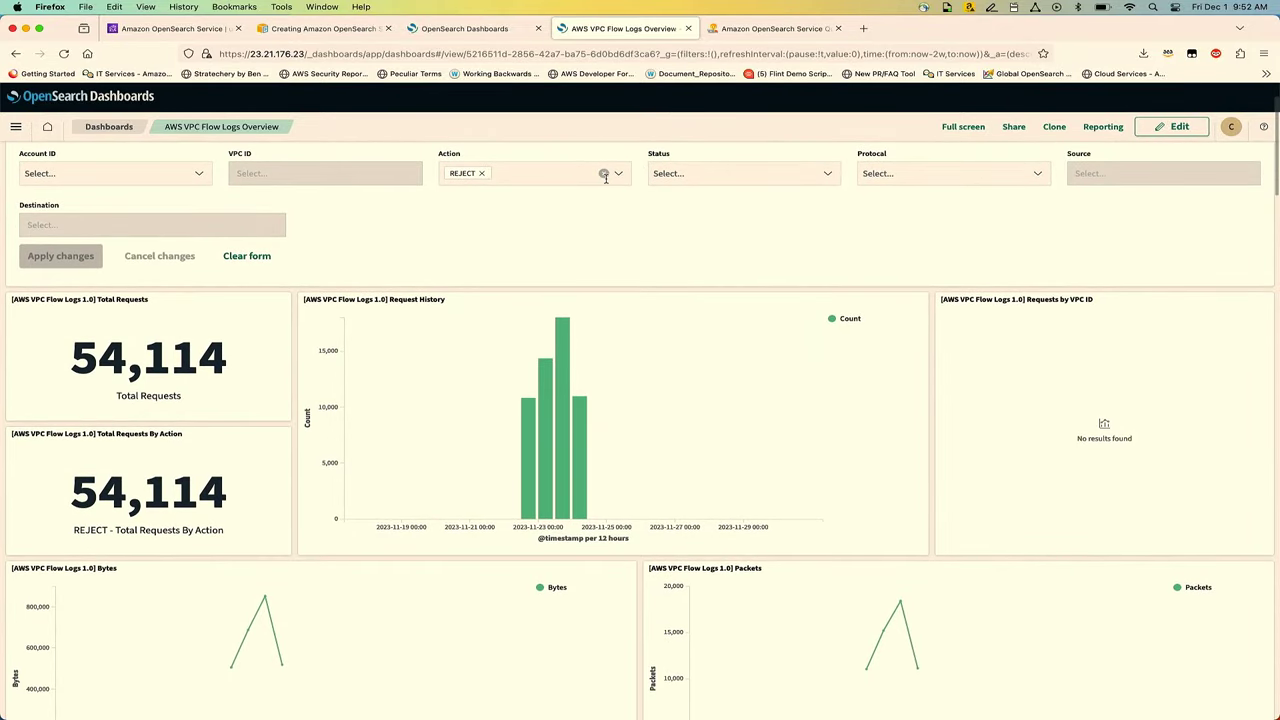
left_click(605, 176)
left_click(605, 175)
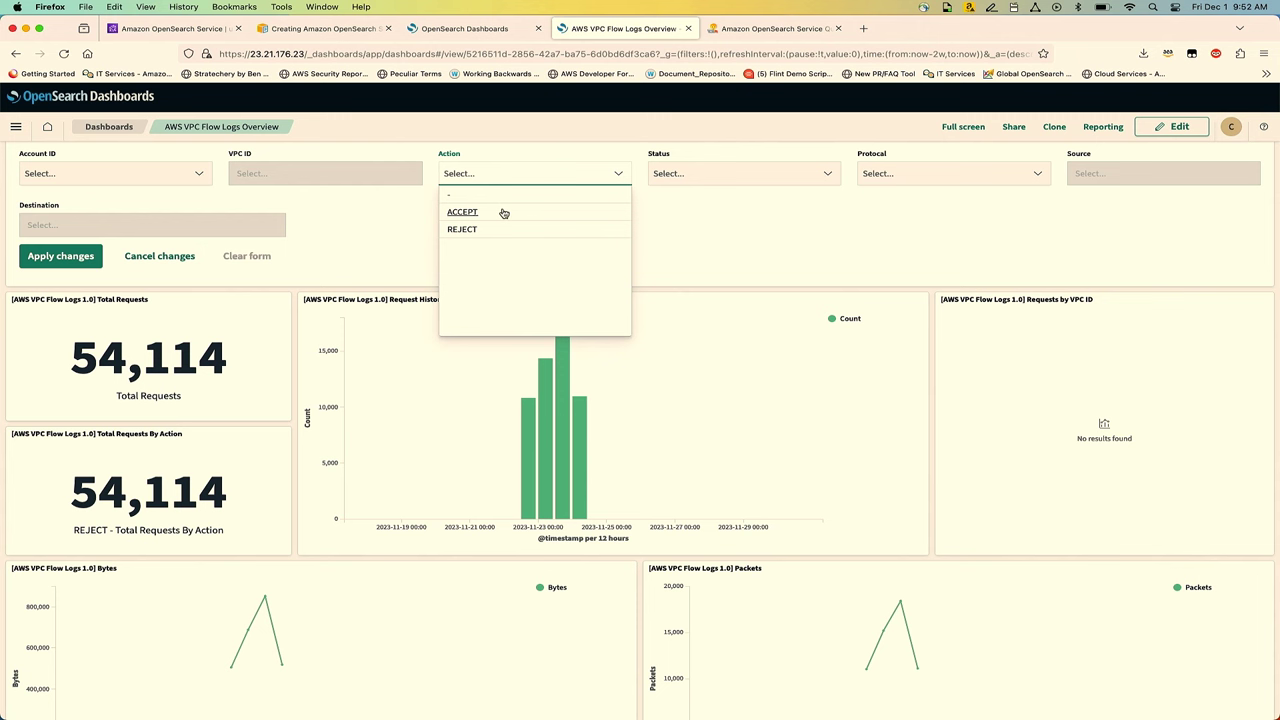
left_click(473, 229)
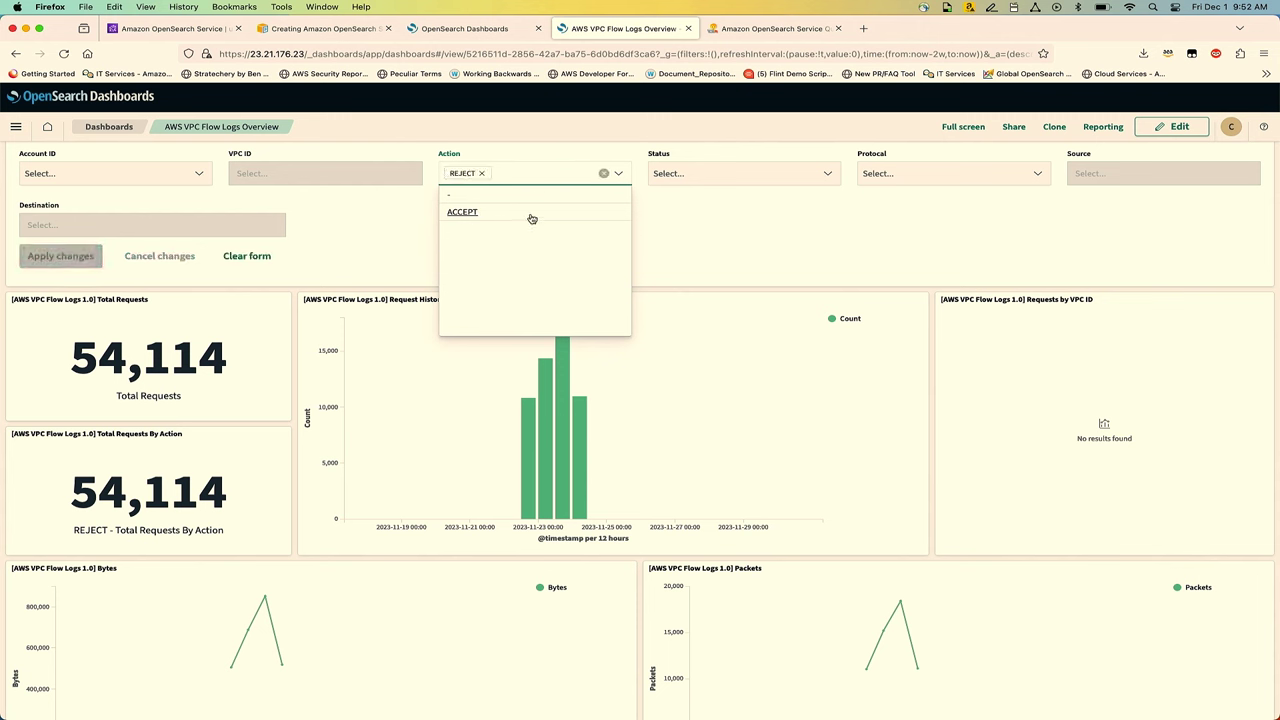
left_click(401, 249)
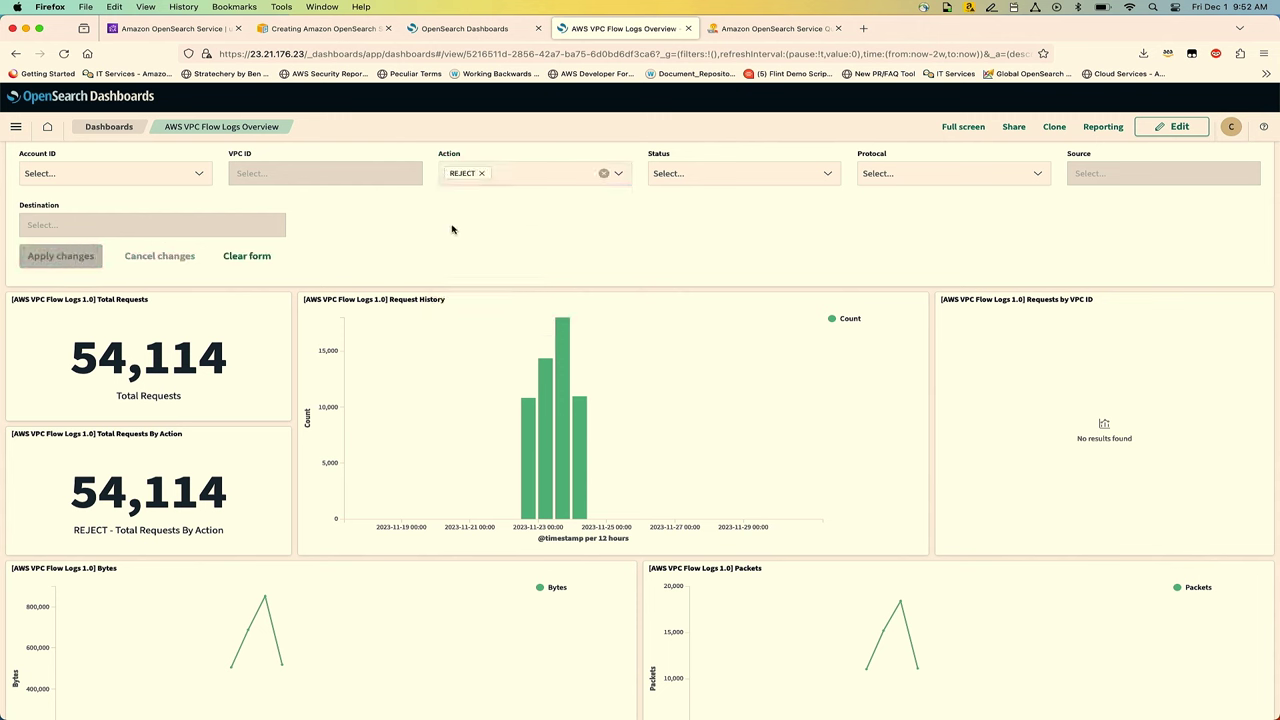
Replace the dashboard's Action filter value with ACCEPT, apply the change and review the updated request panels
left_click(603, 173)
left_click(500, 214)
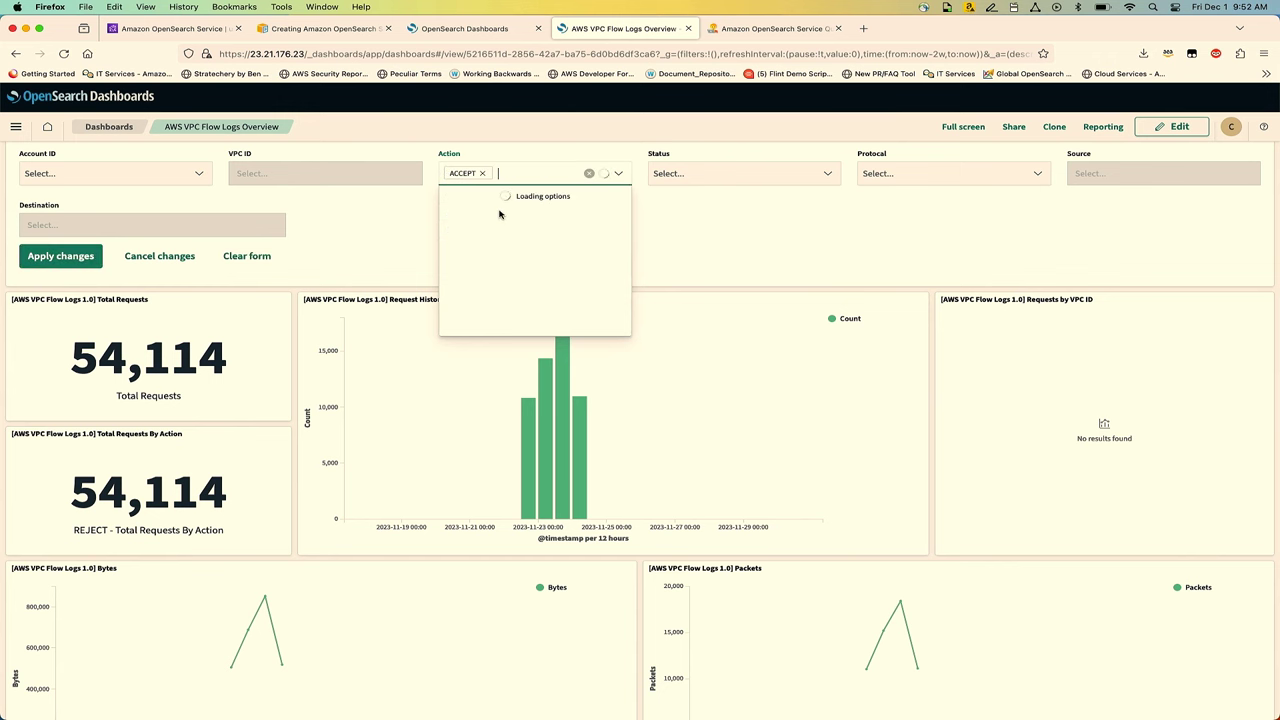
left_click(412, 241)
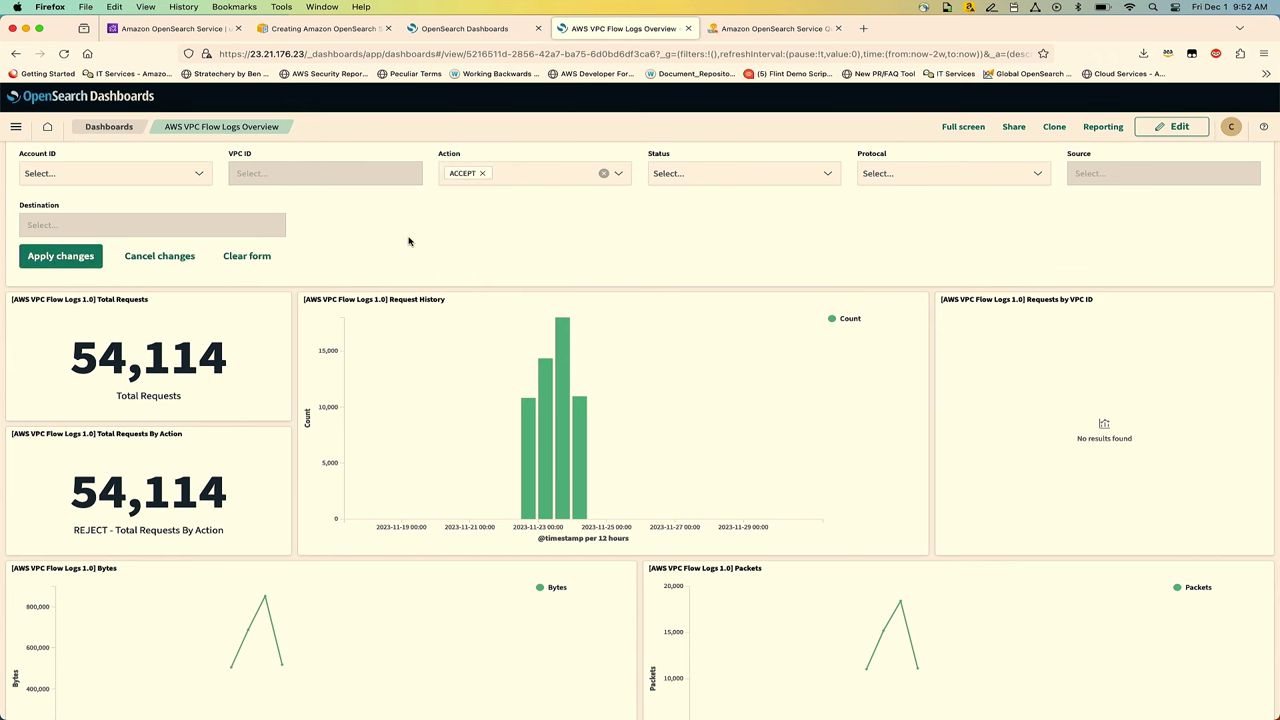
left_click(60, 256)
scroll(655, 277, "down", 1)
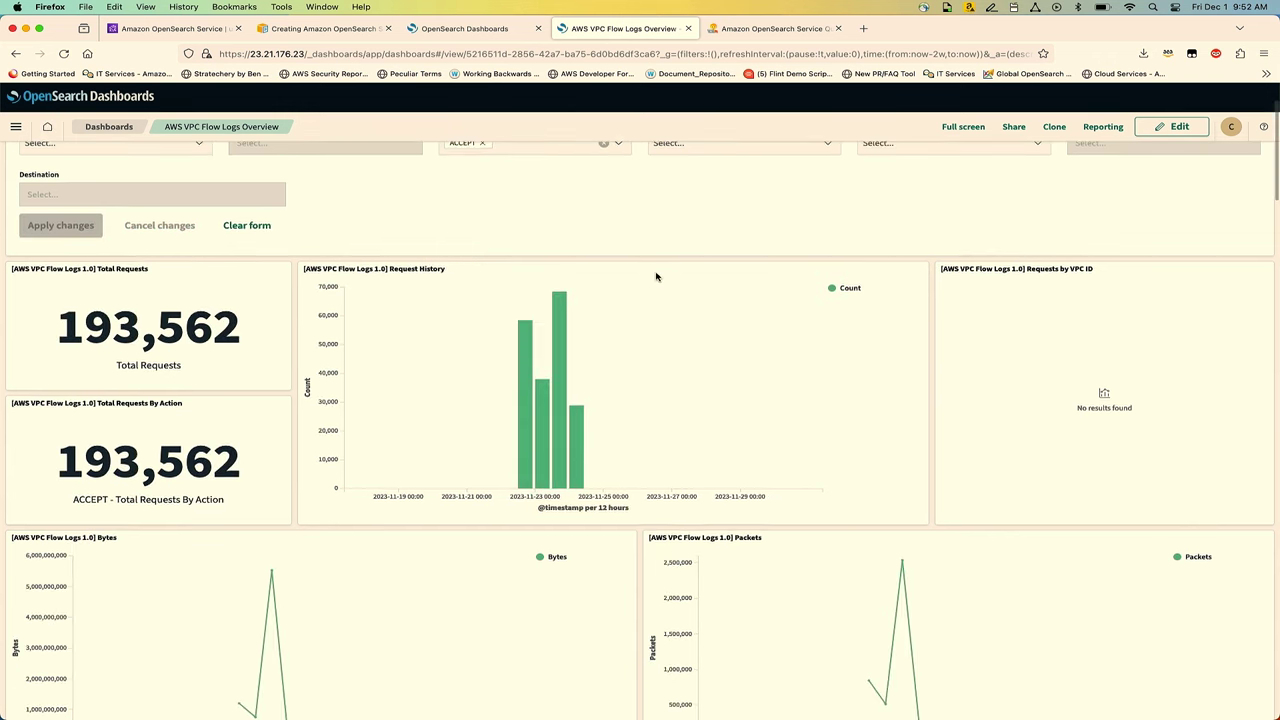
scroll(656, 277, "down", 1)
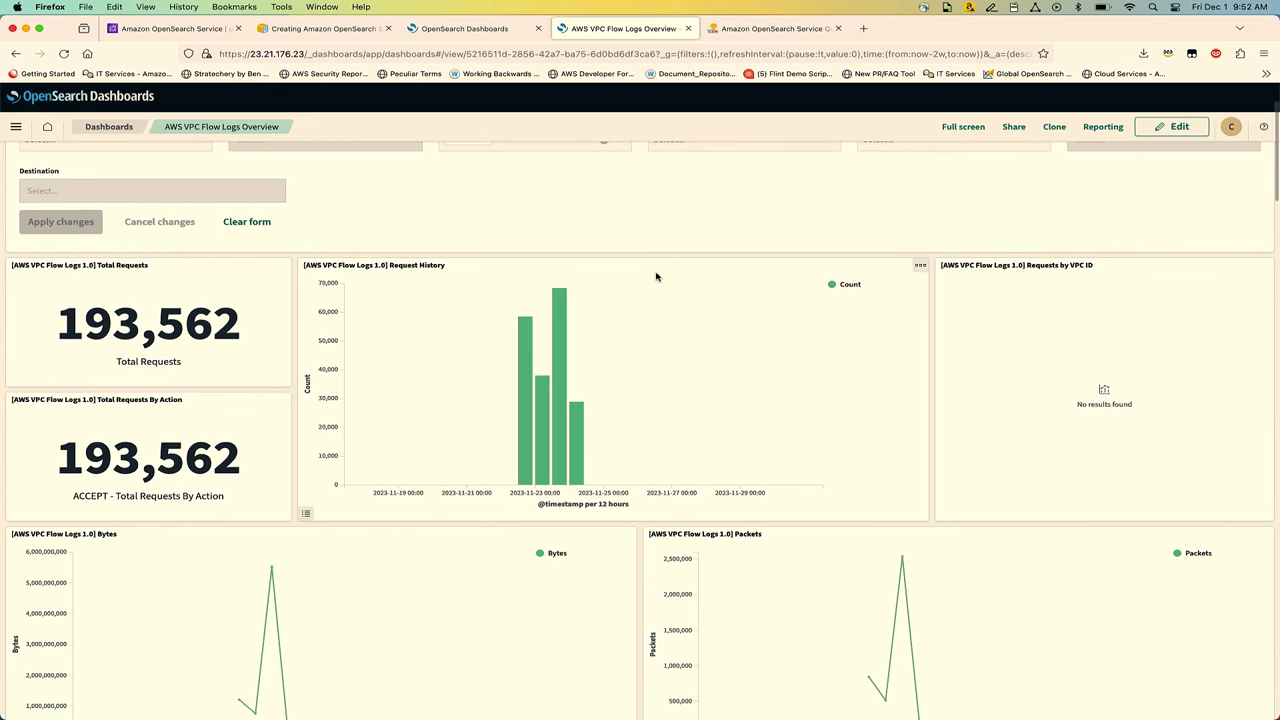